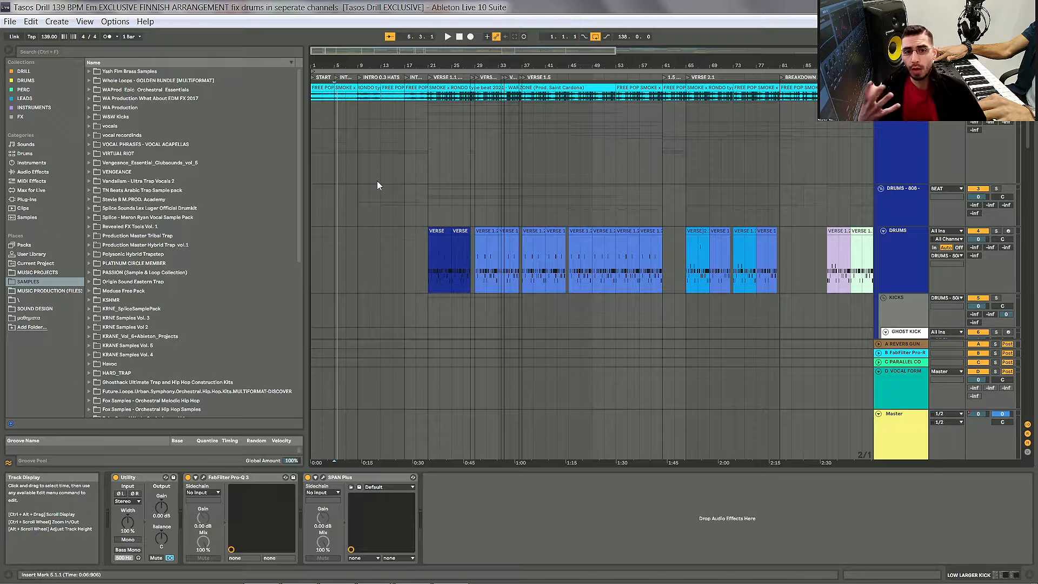
Step: Scroll through the arrangement's drum tracks and select the DRUMS group track
{"action": "scroll", "coordinate": [387, 180], "scroll_direction": "down", "scroll_amount": 3}
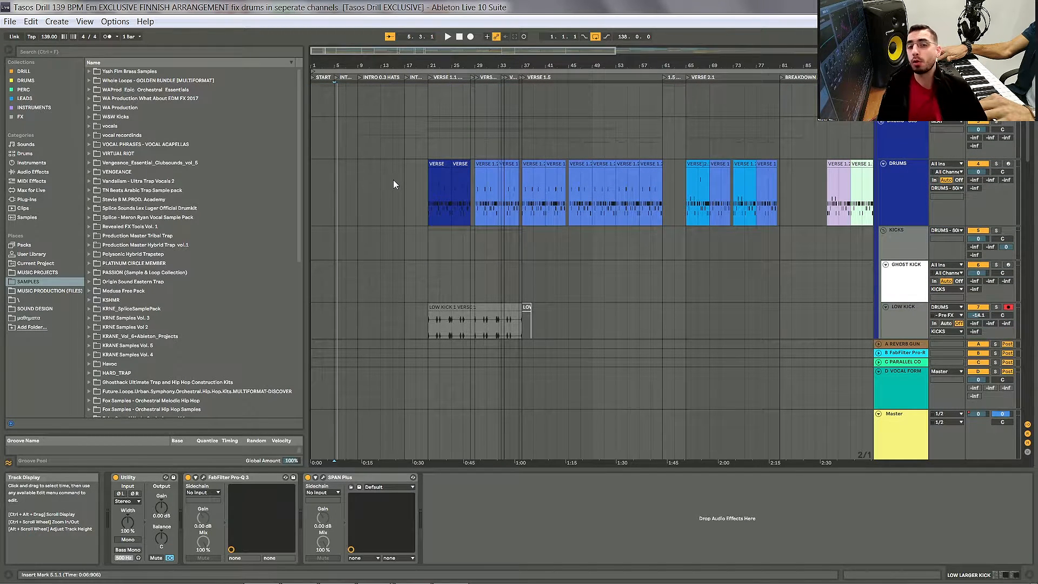
{"action": "scroll", "coordinate": [399, 179], "scroll_direction": "down", "scroll_amount": 1}
{"action": "scroll", "coordinate": [401, 183], "scroll_direction": "down", "scroll_amount": 2}
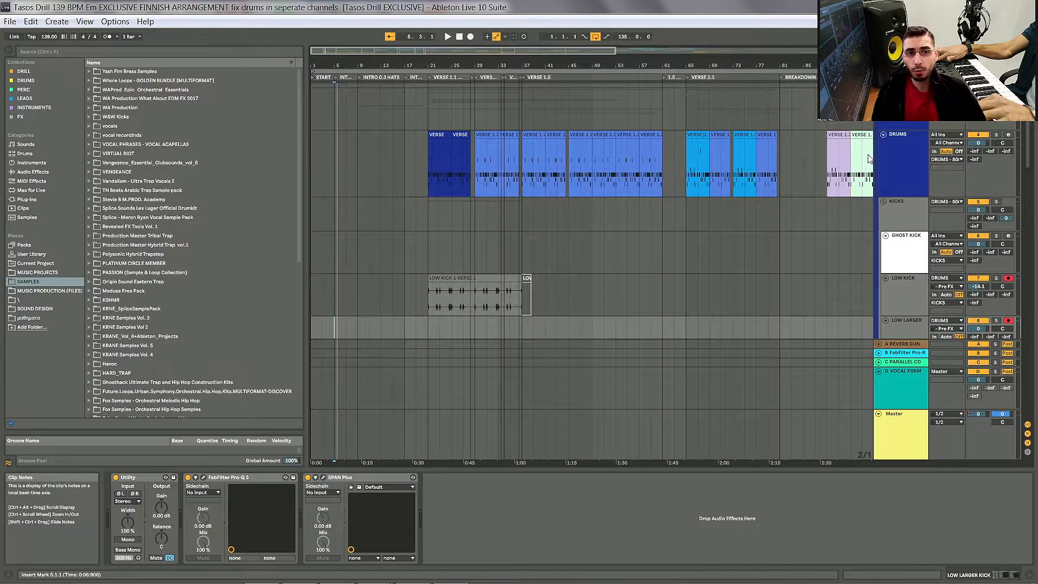
{"action": "scroll", "coordinate": [870, 158], "scroll_direction": "down", "scroll_amount": 7}
{"action": "scroll", "coordinate": [889, 158], "scroll_direction": "up", "scroll_amount": 6}
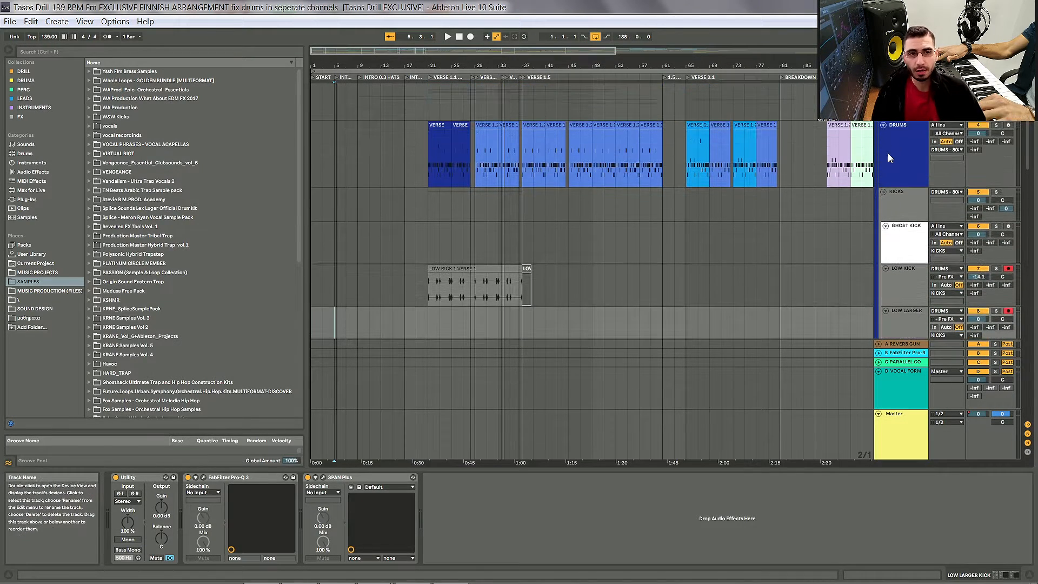
{"action": "left_click", "coordinate": [889, 155]}
{"action": "scroll", "coordinate": [589, 174], "scroll_direction": "up", "scroll_amount": 3}
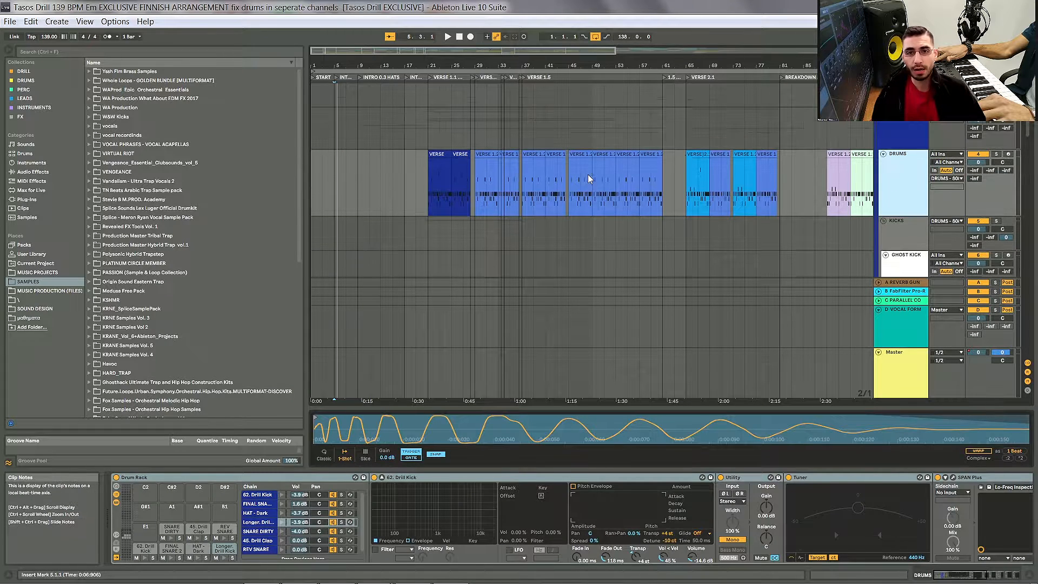
Step: Scroll down to the kick tracks and select the low kick clip in the first verse
{"action": "scroll", "coordinate": [449, 219], "scroll_direction": "down", "scroll_amount": 3}
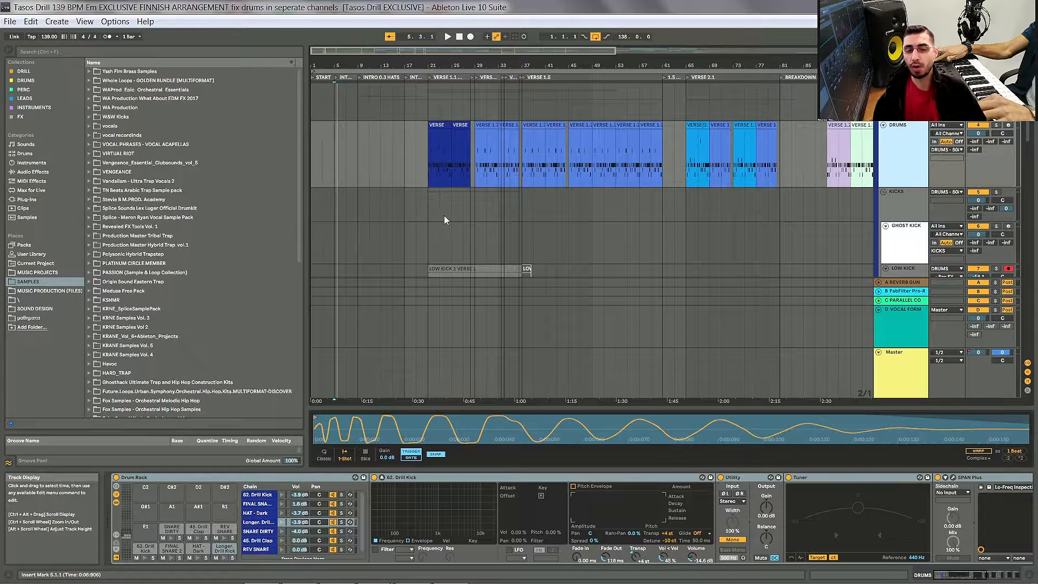
{"action": "scroll", "coordinate": [475, 211], "scroll_direction": "down", "scroll_amount": 3}
{"action": "scroll", "coordinate": [476, 213], "scroll_direction": "down", "scroll_amount": 3}
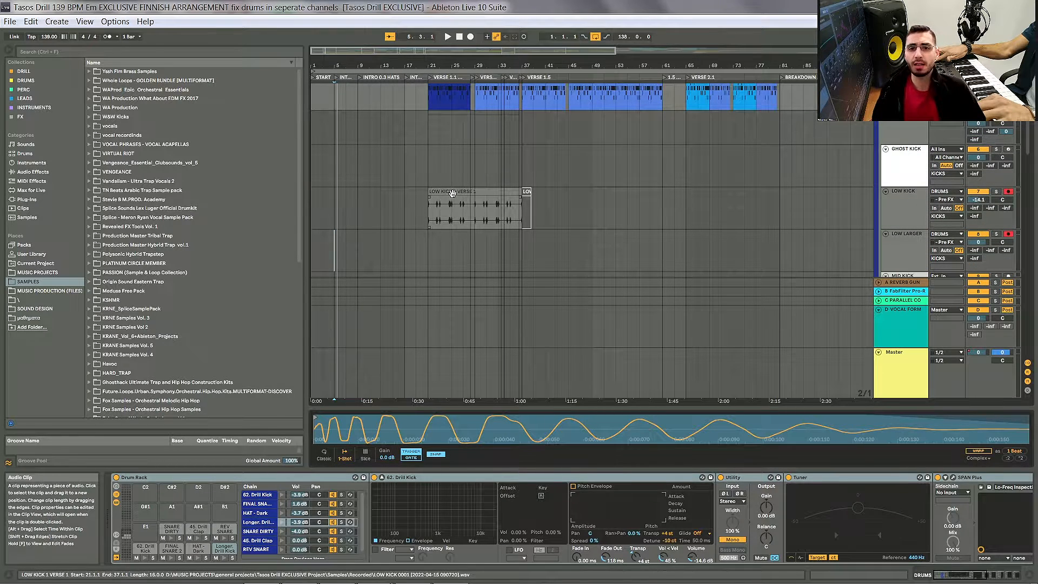
{"action": "left_click", "coordinate": [476, 212]}
{"action": "scroll", "coordinate": [714, 222], "scroll_direction": "down", "scroll_amount": 3}
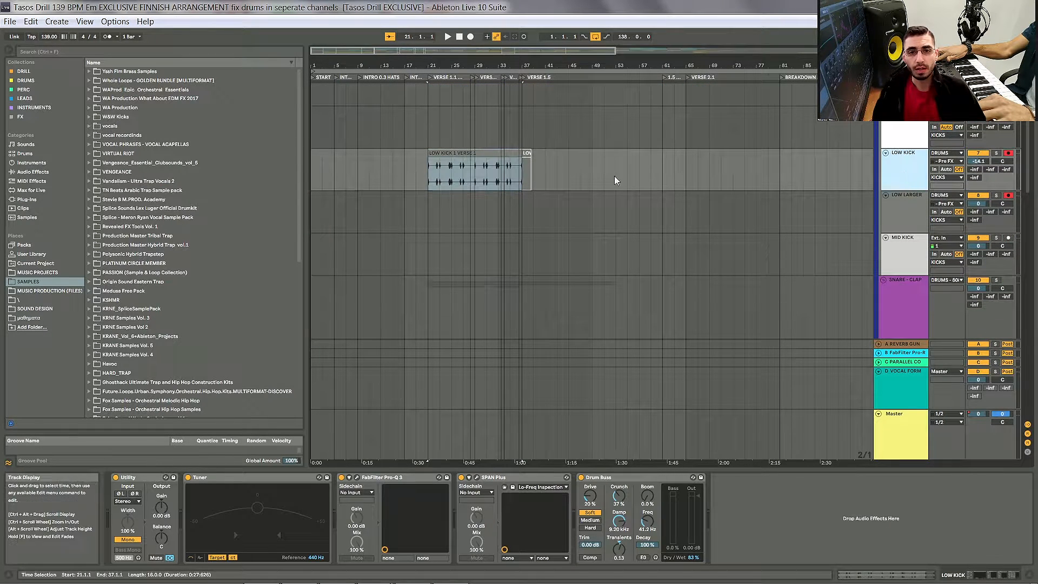
{"action": "scroll", "coordinate": [614, 176], "scroll_direction": "up", "scroll_amount": 10}
{"action": "scroll", "coordinate": [614, 165], "scroll_direction": "up", "scroll_amount": 3}
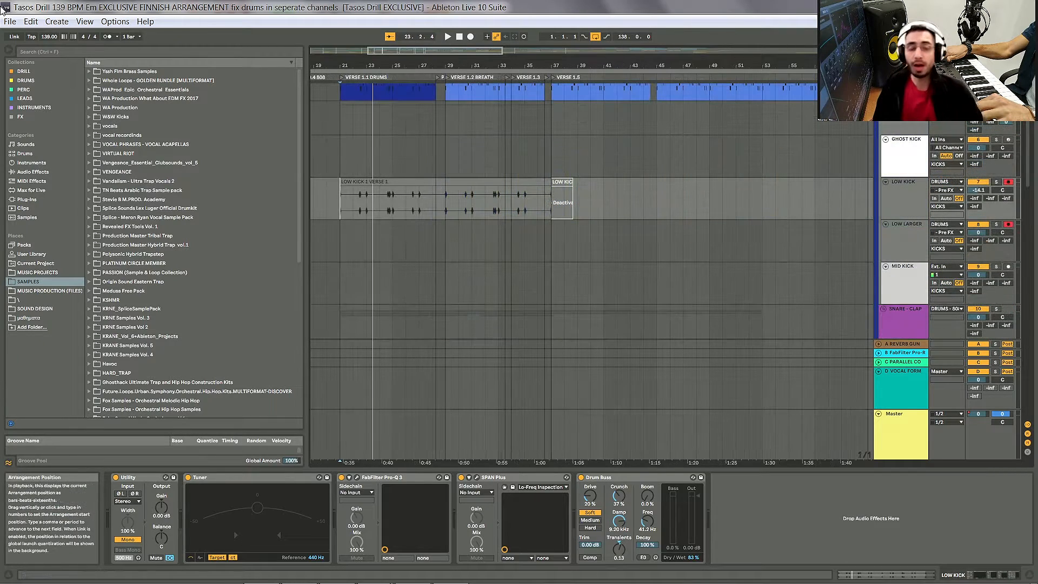
Step: Start playback and toggle solo on the LOW KICK track on and off
{"action": "key", "text": "space"}
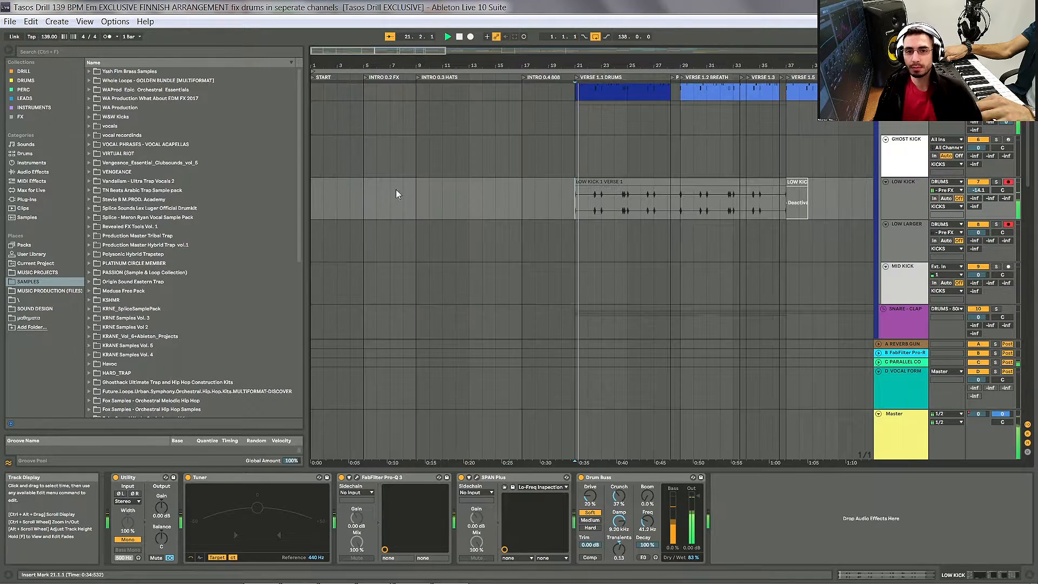
{"action": "left_click", "coordinate": [997, 182]}
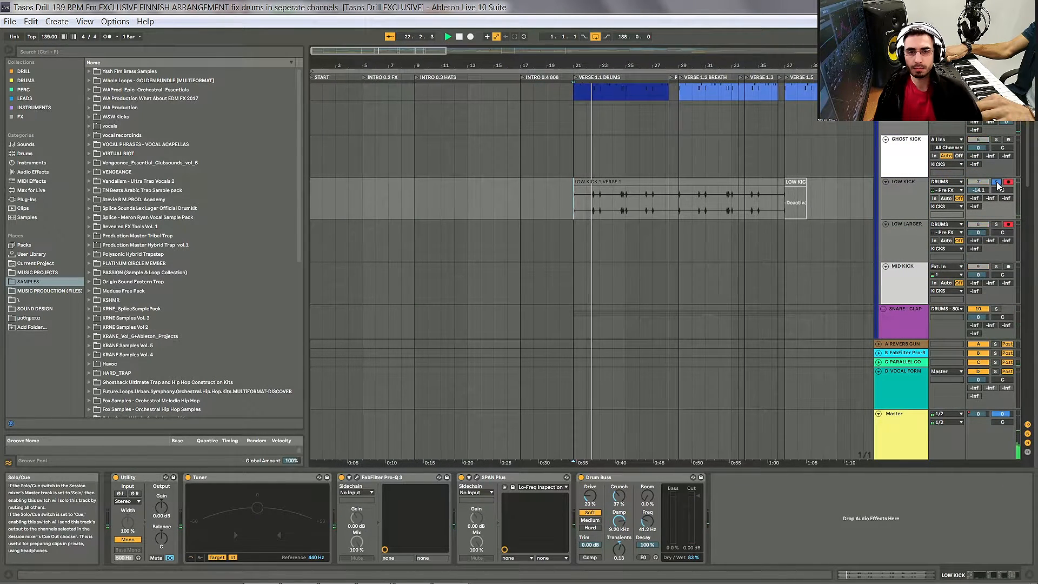
{"action": "left_click", "coordinate": [996, 182]}
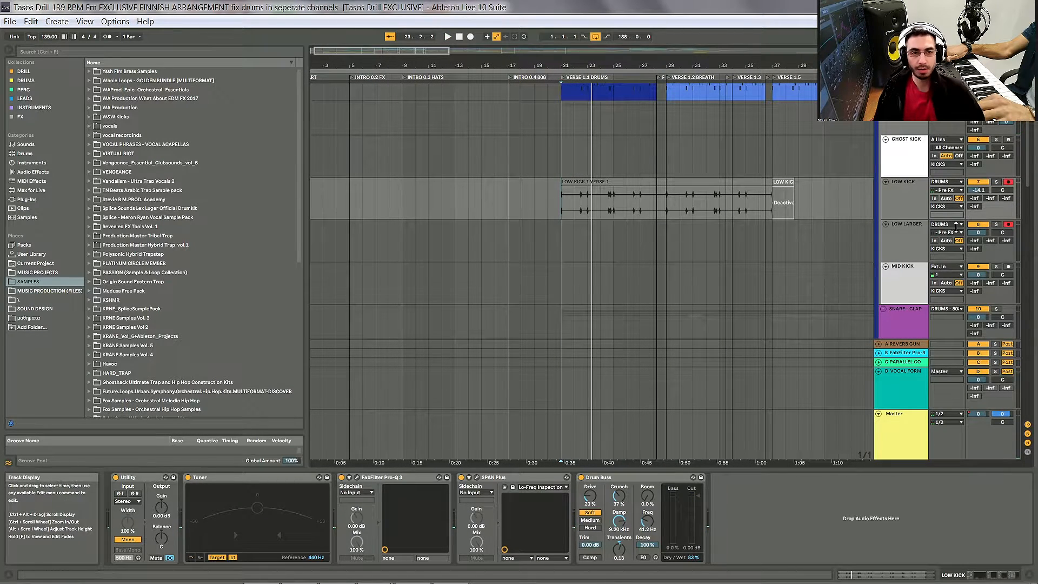
Step: Inspect the mid kick, full snare, dirty snare and clap tracks by selecting each in turn
{"action": "left_click", "coordinate": [912, 254]}
{"action": "scroll", "coordinate": [911, 256], "scroll_direction": "down", "scroll_amount": 1}
{"action": "scroll", "coordinate": [909, 257], "scroll_direction": "down", "scroll_amount": 1}
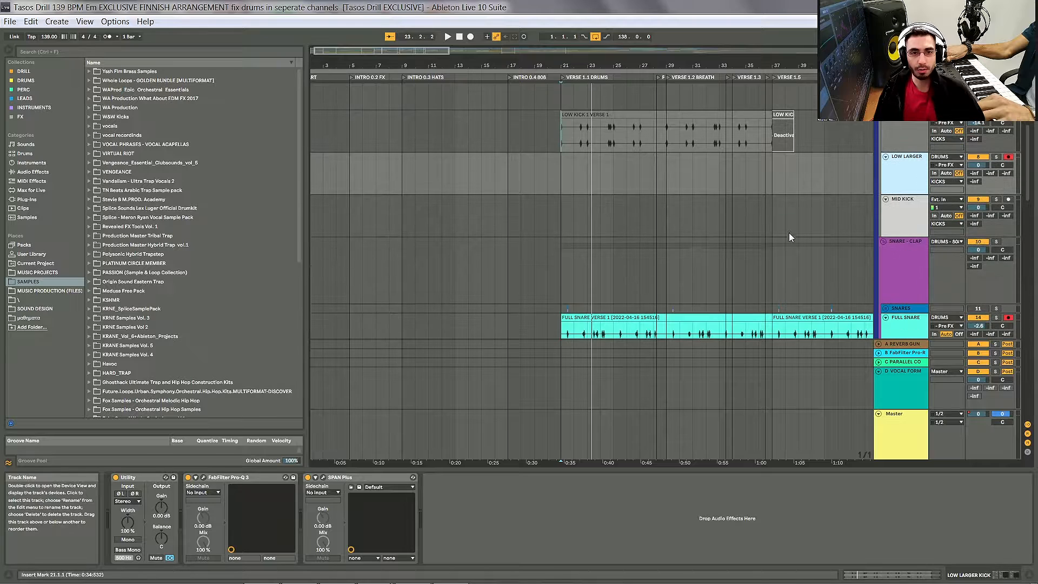
{"action": "scroll", "coordinate": [778, 232], "scroll_direction": "down", "scroll_amount": 2}
{"action": "scroll", "coordinate": [460, 244], "scroll_direction": "down", "scroll_amount": 3}
{"action": "scroll", "coordinate": [683, 242], "scroll_direction": "down", "scroll_amount": 1}
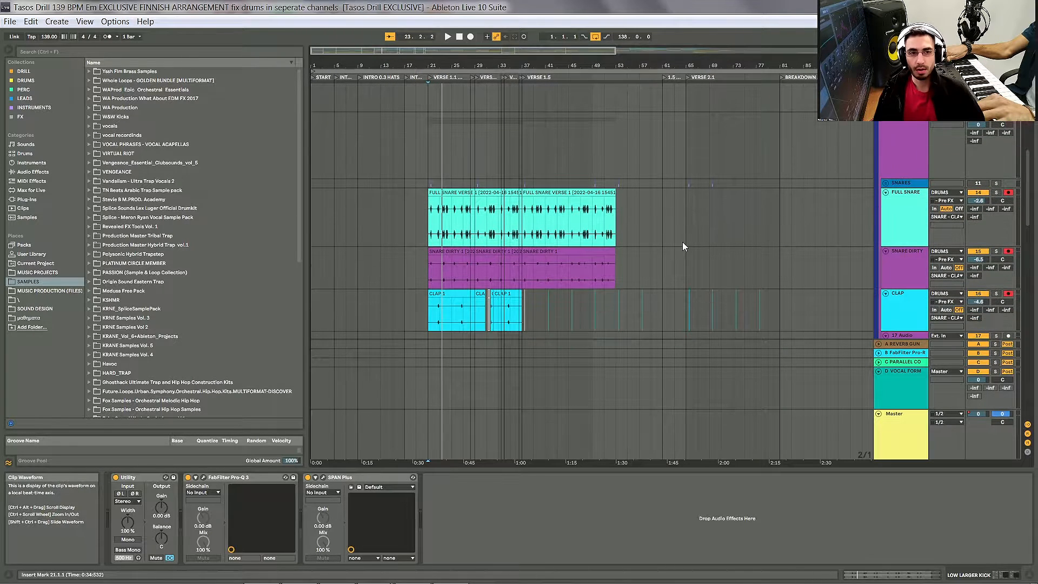
{"action": "left_click", "coordinate": [903, 221]}
{"action": "left_click", "coordinate": [901, 273]}
{"action": "left_click", "coordinate": [902, 296]}
{"action": "scroll", "coordinate": [901, 294], "scroll_direction": "up", "scroll_amount": 1}
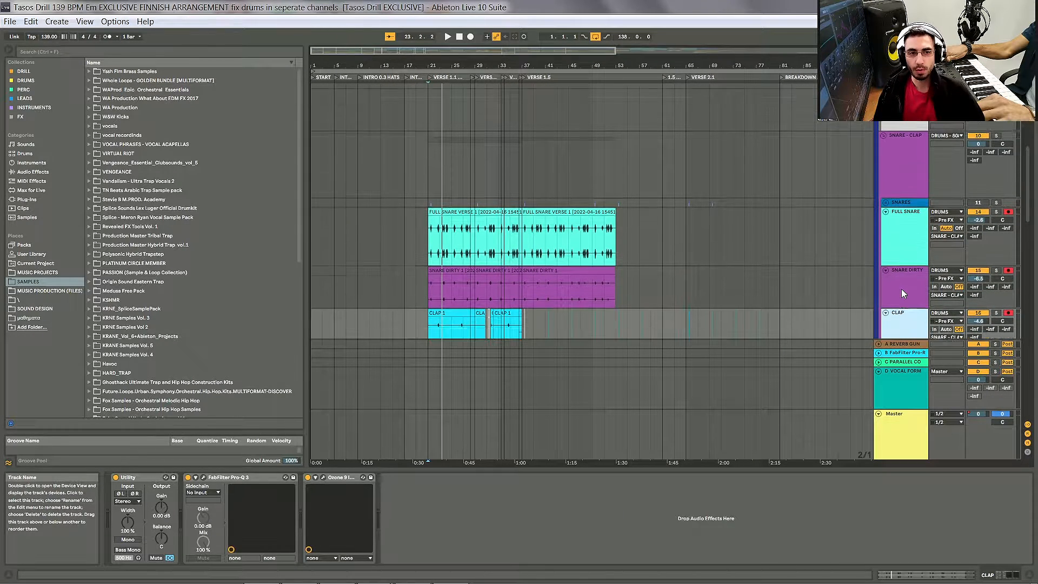
{"action": "left_click", "coordinate": [901, 288]}
{"action": "scroll", "coordinate": [902, 312], "scroll_direction": "up", "scroll_amount": 3}
{"action": "scroll", "coordinate": [892, 281], "scroll_direction": "up", "scroll_amount": 5}
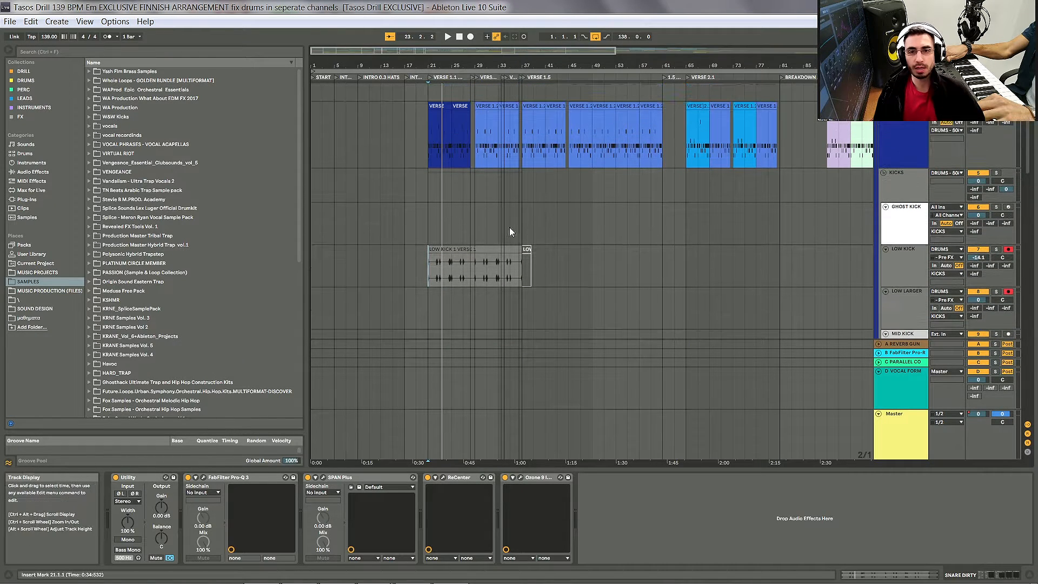
Step: Zoom to the low kick clip and select the DRUMS track to show its Drum Rack
{"action": "left_click", "coordinate": [433, 257]}
{"action": "key", "text": "z"}
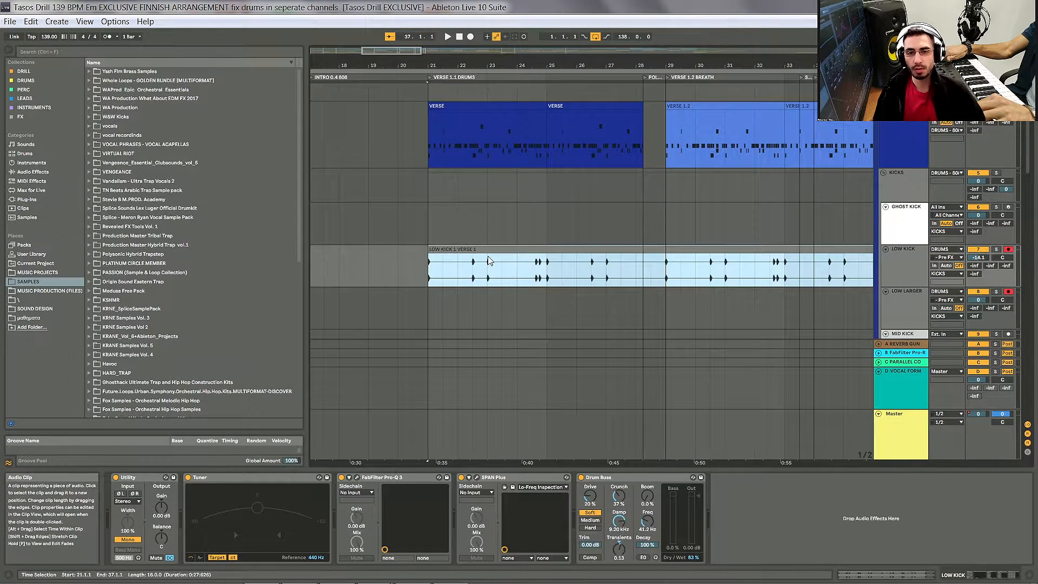
{"action": "scroll", "coordinate": [922, 149], "scroll_direction": "up", "scroll_amount": 1}
{"action": "left_click", "coordinate": [921, 145]}
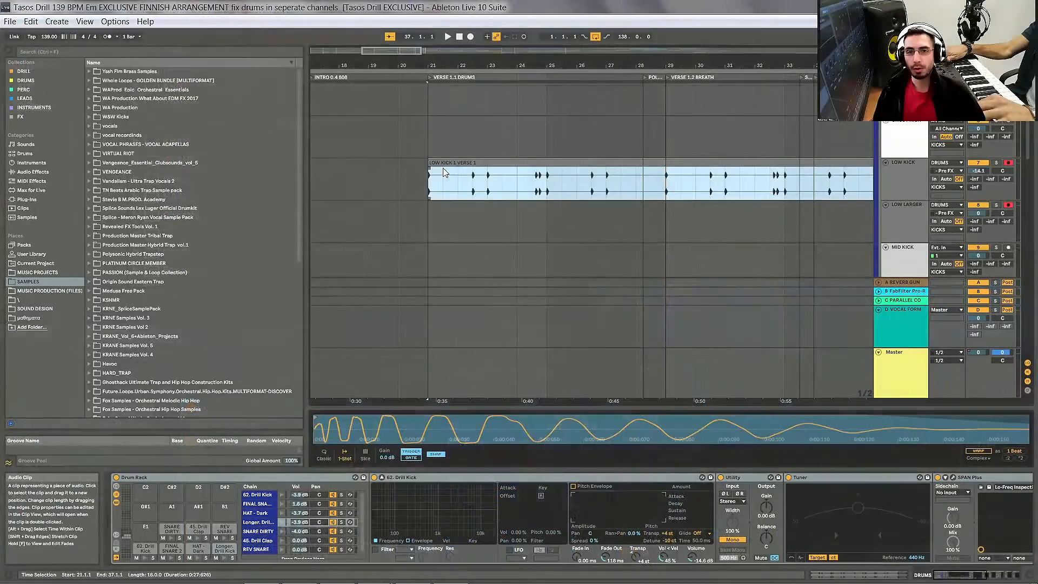
{"action": "scroll", "coordinate": [515, 174], "scroll_direction": "up", "scroll_amount": 5}
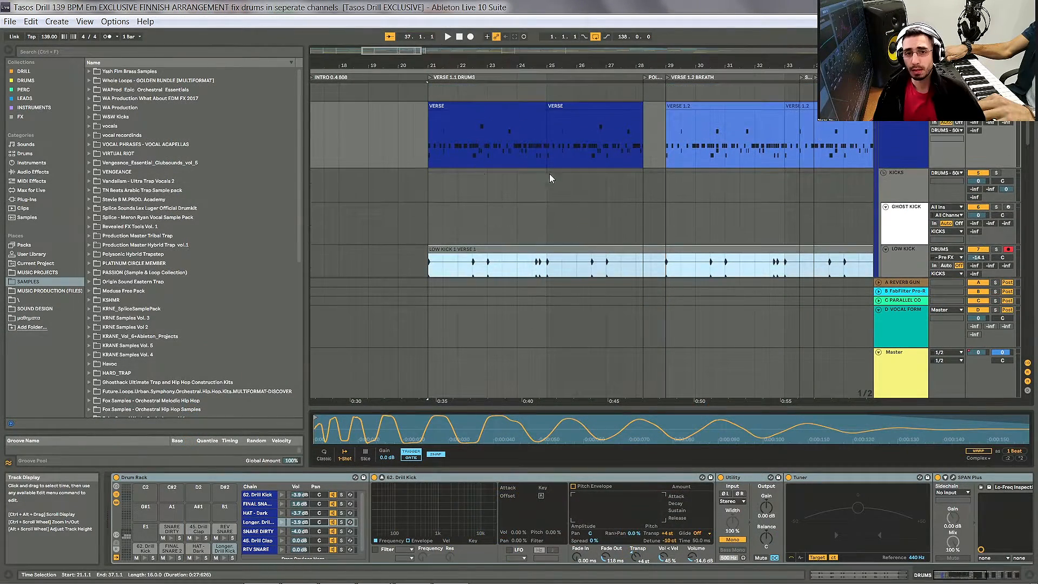
Step: Select the Longer Drill Kick and 62. Drill Kick pads and zoom their sample waveforms
{"action": "left_click", "coordinate": [225, 558]}
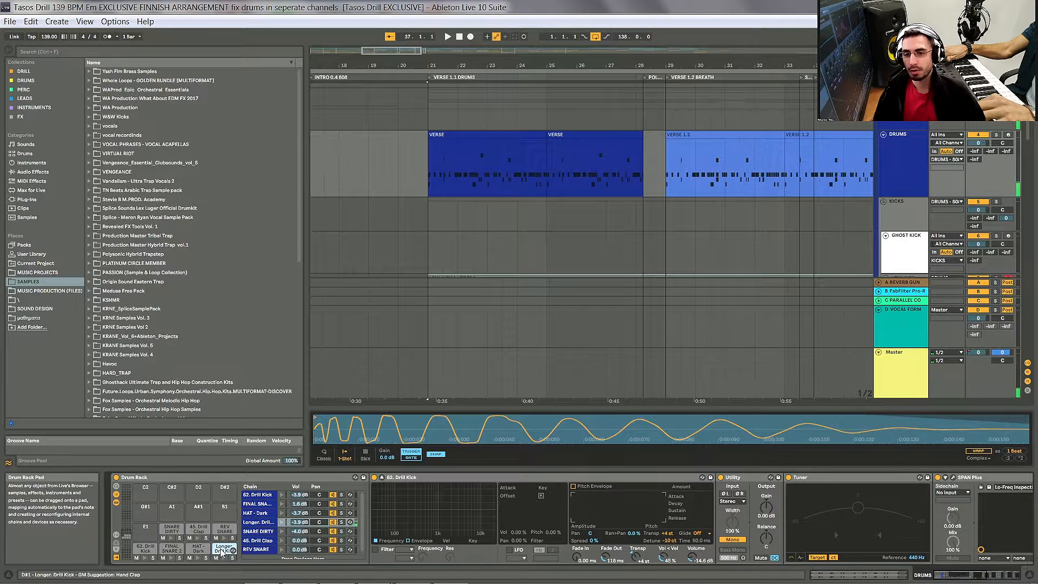
{"action": "mouse_move", "coordinate": [530, 423]}
{"action": "left_mouse_down"}
{"action": "mouse_move", "coordinate": [530, 387]}
{"action": "mouse_move", "coordinate": [530, 402]}
{"action": "left_mouse_up"}
{"action": "left_click_drag", "start_coordinate": [440, 411], "coordinate": [439, 427]}
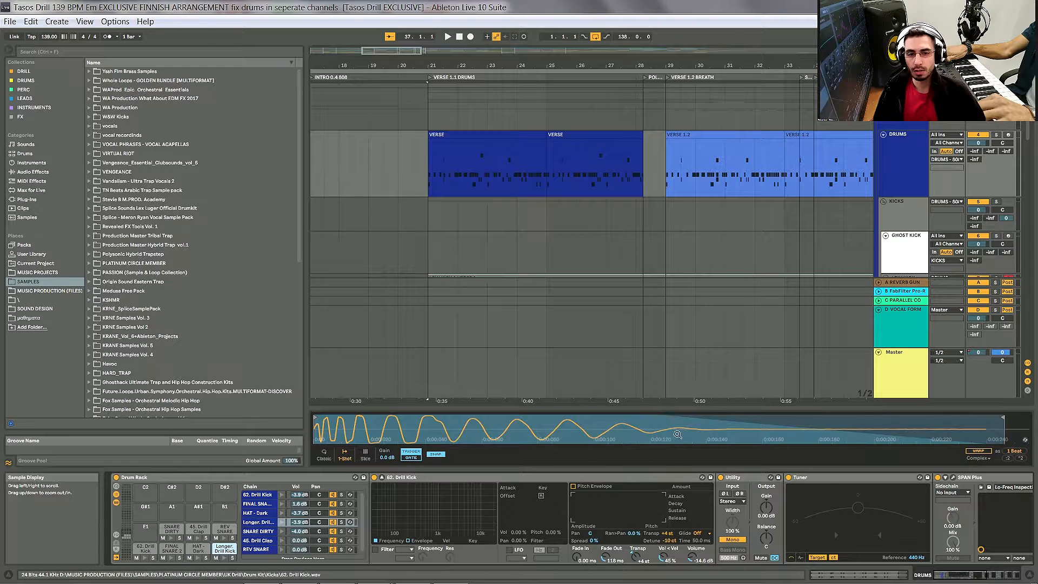
{"action": "left_click", "coordinate": [145, 548]}
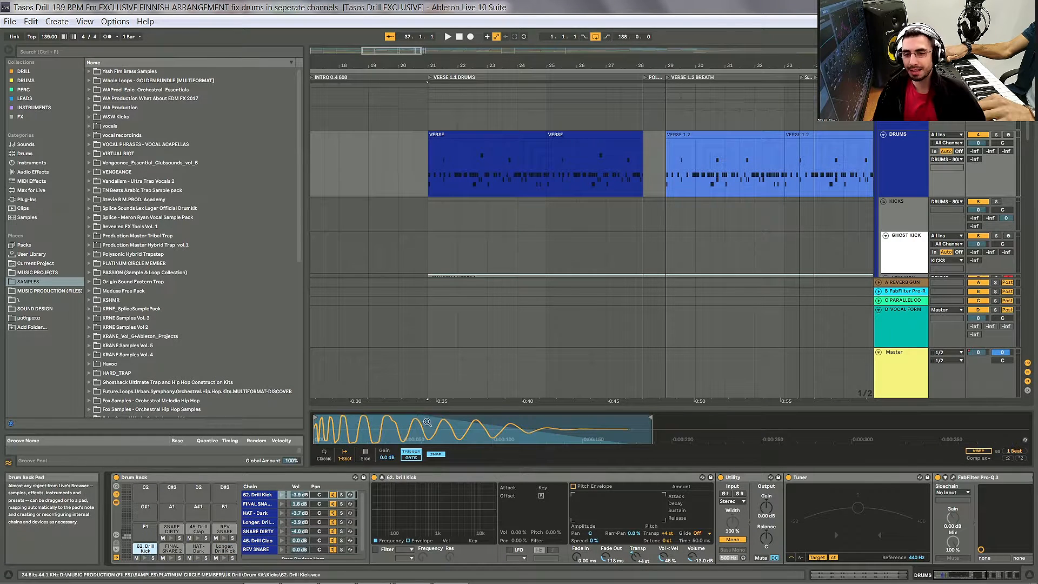
{"action": "left_click_drag", "start_coordinate": [427, 422], "coordinate": [497, 425]}
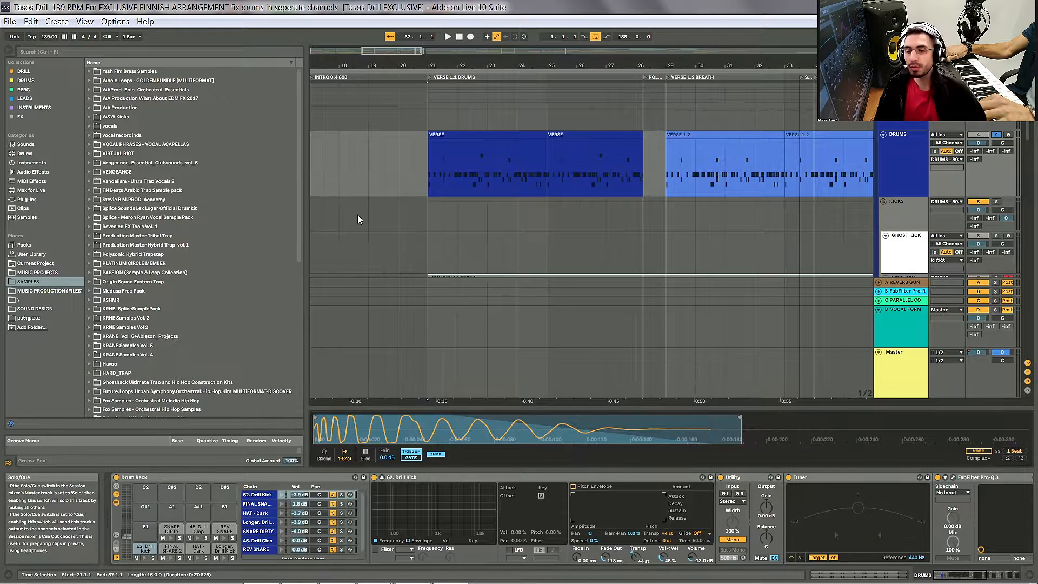
Step: Play and stop the arrangement from the start of Verse 1.1
{"action": "scroll", "coordinate": [411, 184], "scroll_direction": "down", "scroll_amount": 2}
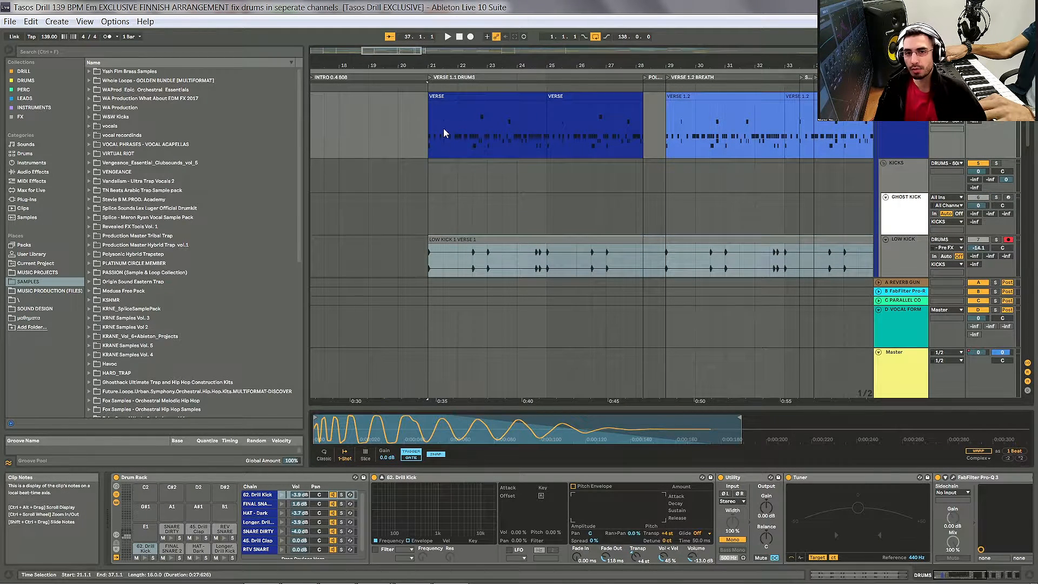
{"action": "left_click", "coordinate": [430, 129]}
{"action": "key", "text": "space"}
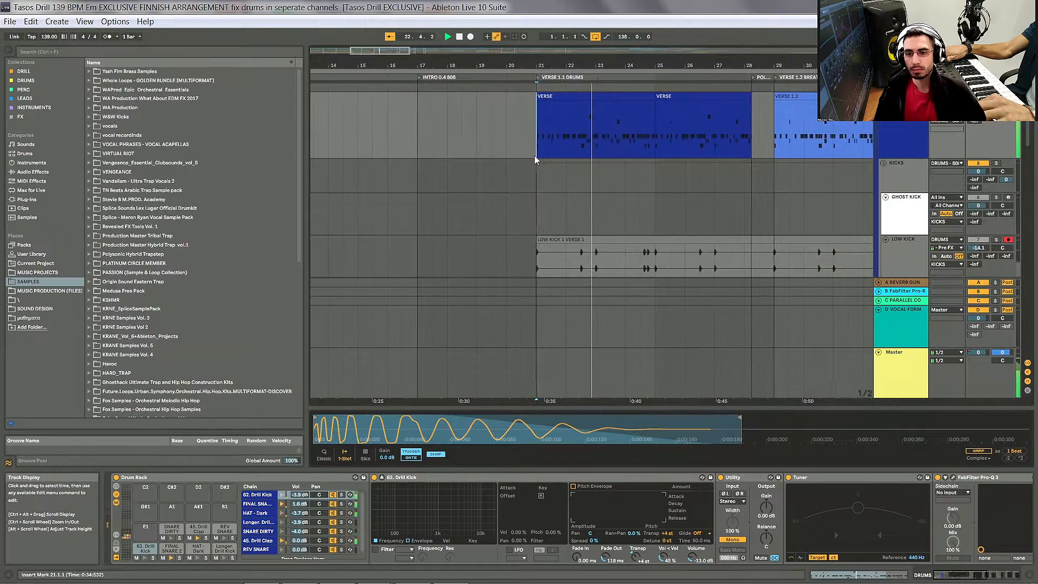
{"action": "key", "text": "space"}
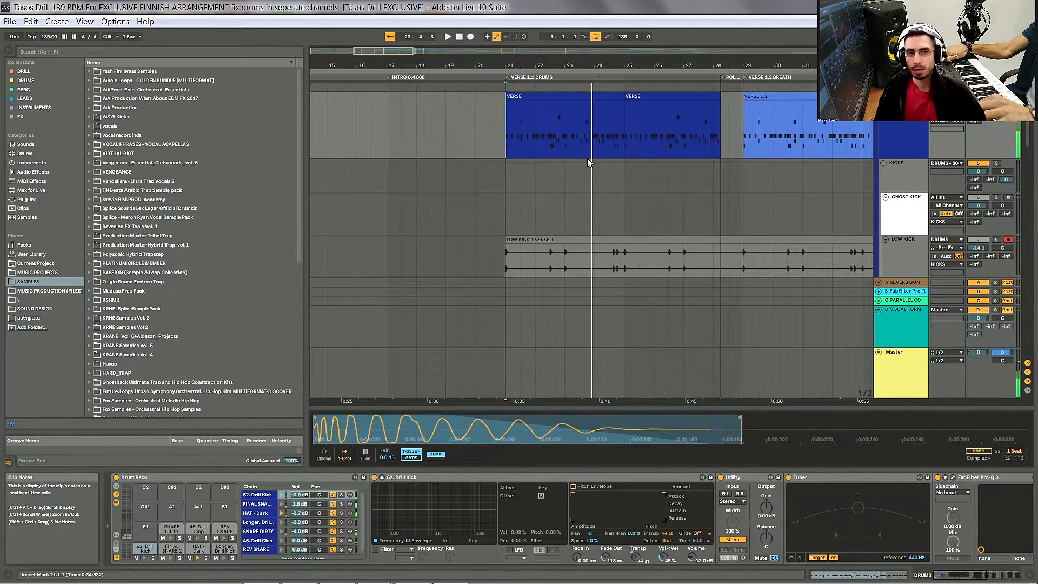
Step: Scroll the arrangement over to the Verse 2.1 section
{"action": "scroll", "coordinate": [585, 160], "scroll_direction": "down", "scroll_amount": 5}
{"action": "scroll", "coordinate": [681, 137], "scroll_direction": "right", "scroll_amount": 3}
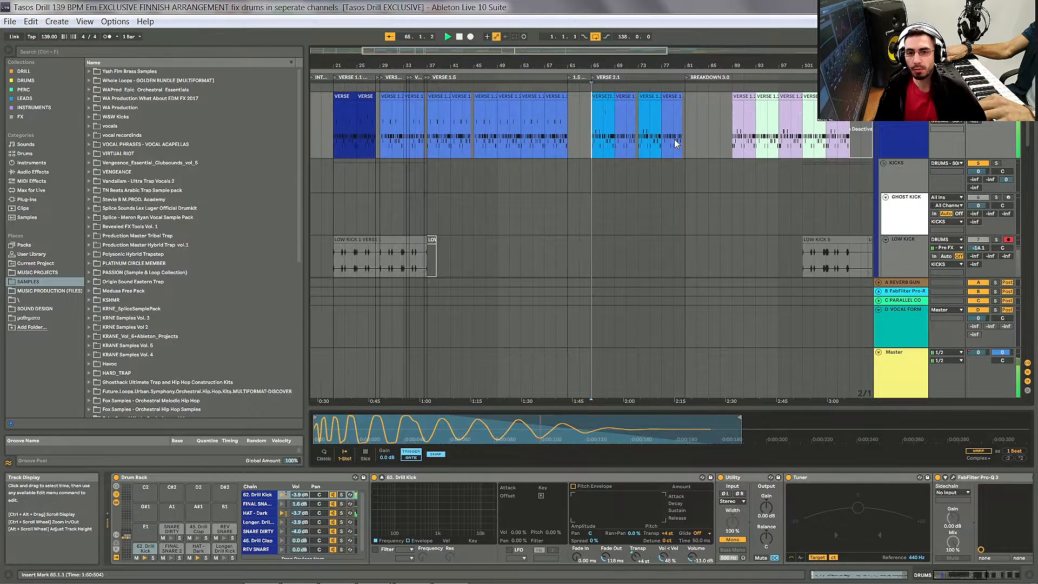
{"action": "left_click", "coordinate": [583, 161]}
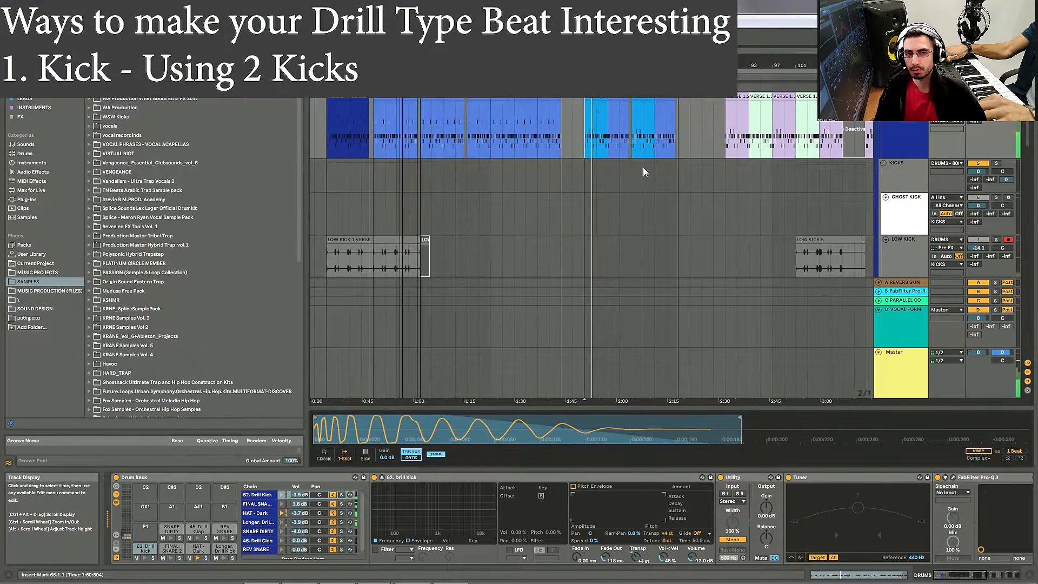
{"action": "scroll", "coordinate": [597, 153], "scroll_direction": "up", "scroll_amount": 3}
{"action": "scroll", "coordinate": [566, 142], "scroll_direction": "up", "scroll_amount": 5}
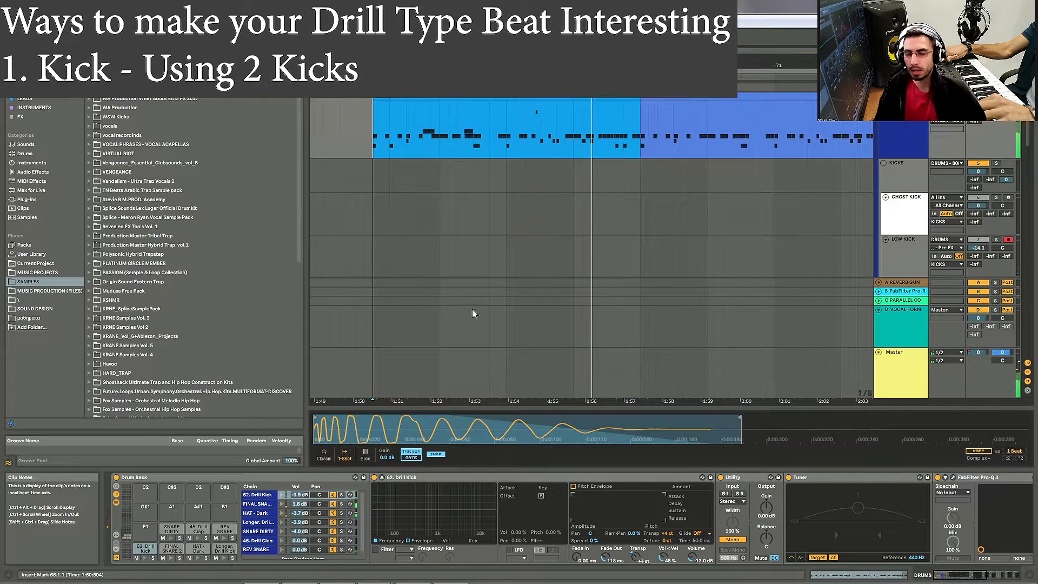
{"action": "scroll", "coordinate": [329, 396], "scroll_direction": "left", "scroll_amount": 5}
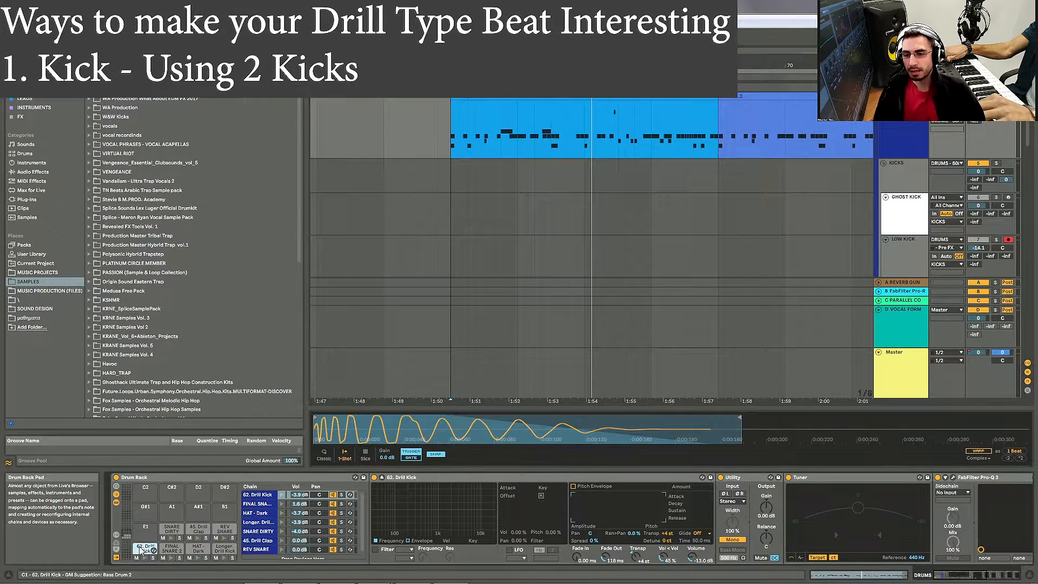
Step: Select the Longer Drill Kick pad and then the 62. Drill Kick pad in the Drum Rack
{"action": "left_click", "coordinate": [223, 550]}
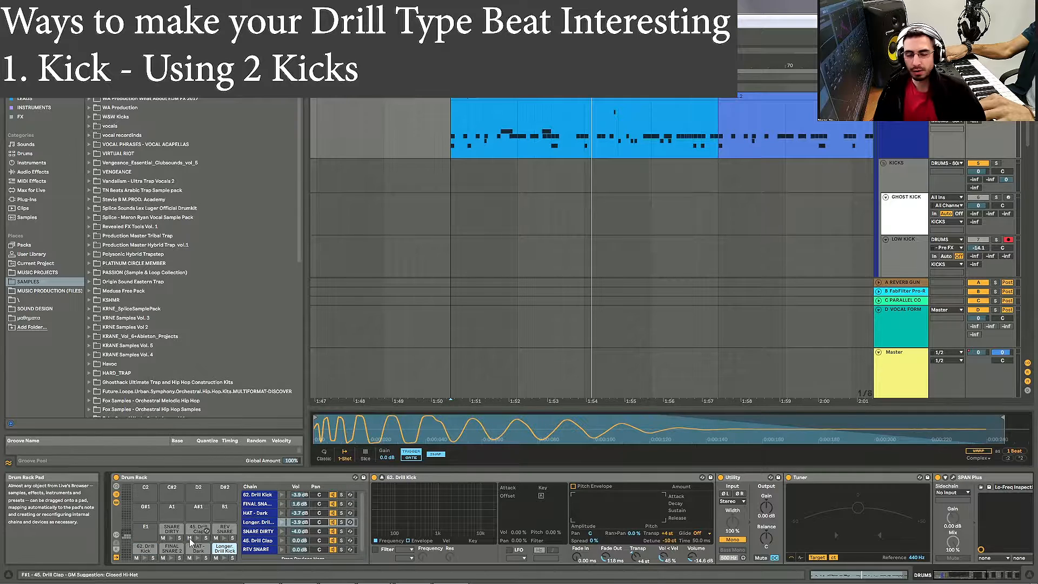
{"action": "left_click", "coordinate": [146, 548]}
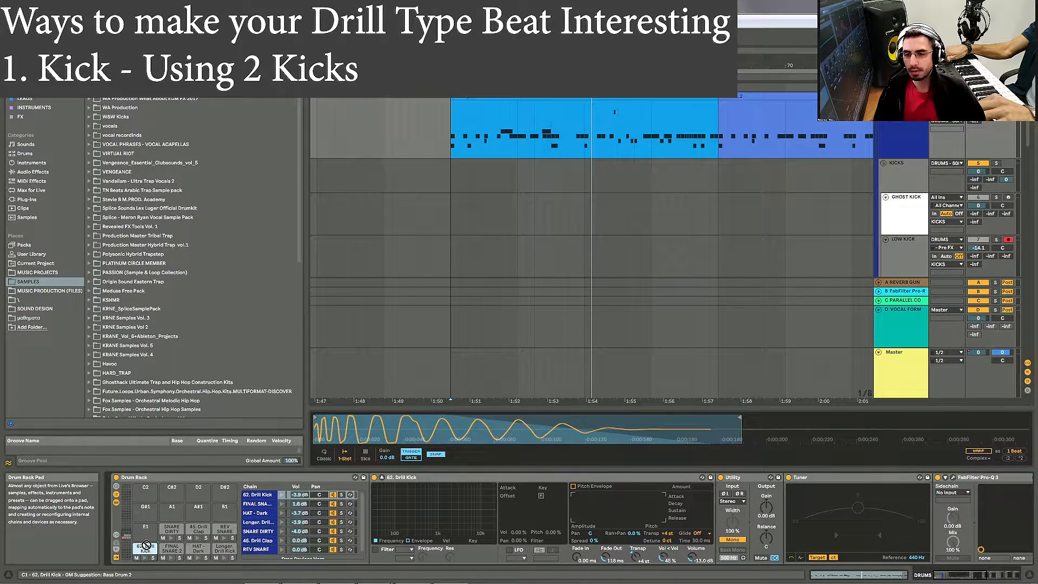
{"action": "mouse_move", "coordinate": [146, 545]}
{"action": "left_mouse_down"}
{"action": "mouse_move", "coordinate": [233, 555]}
{"action": "mouse_move", "coordinate": [132, 536]}
{"action": "mouse_move", "coordinate": [142, 547]}
{"action": "mouse_move", "coordinate": [185, 514]}
{"action": "mouse_move", "coordinate": [144, 525]}
{"action": "mouse_move", "coordinate": [138, 547]}
{"action": "left_mouse_up"}
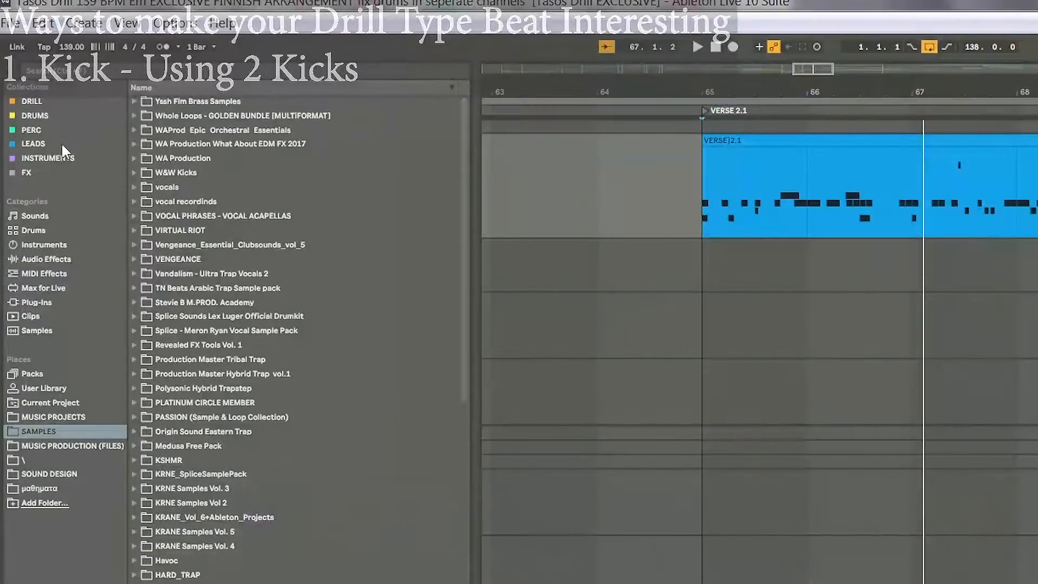
{"action": "left_click", "coordinate": [59, 230]}
{"action": "left_click", "coordinate": [71, 261]}
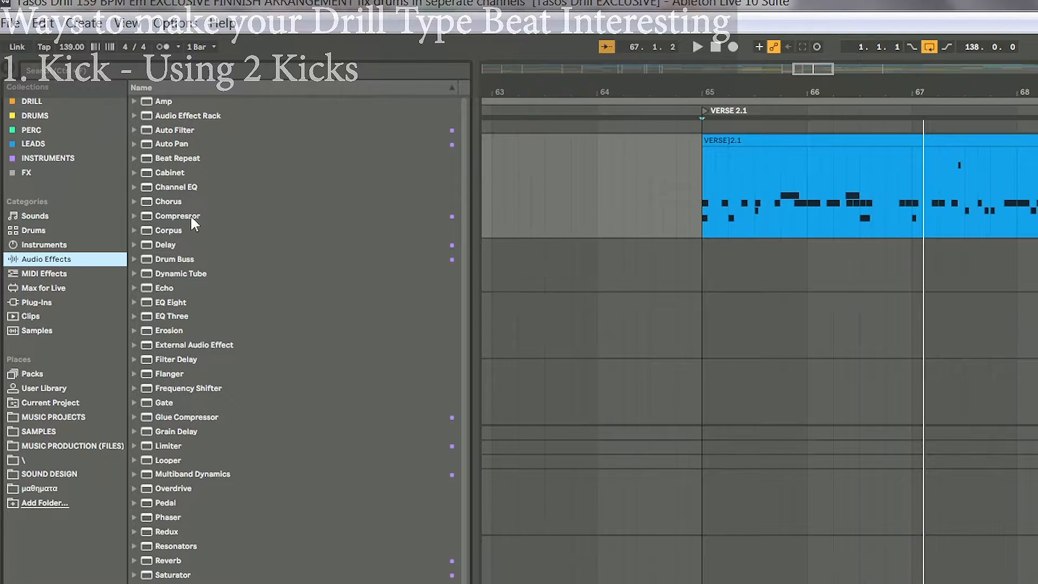
{"action": "left_click", "coordinate": [181, 274]}
{"action": "left_click", "coordinate": [176, 202]}
{"action": "left_click", "coordinate": [54, 245]}
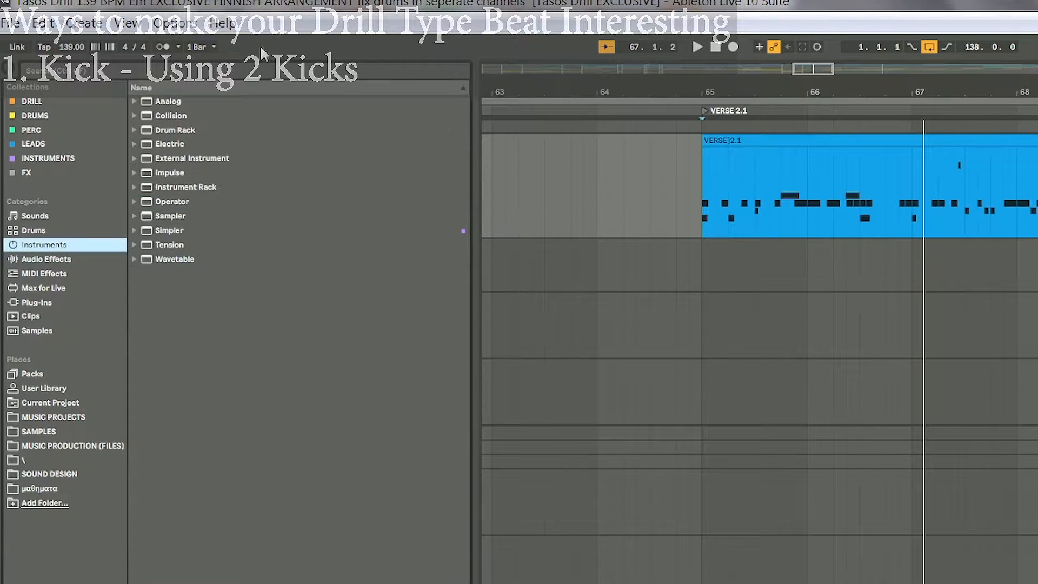
{"action": "left_click_drag", "start_coordinate": [170, 132], "coordinate": [238, 572]}
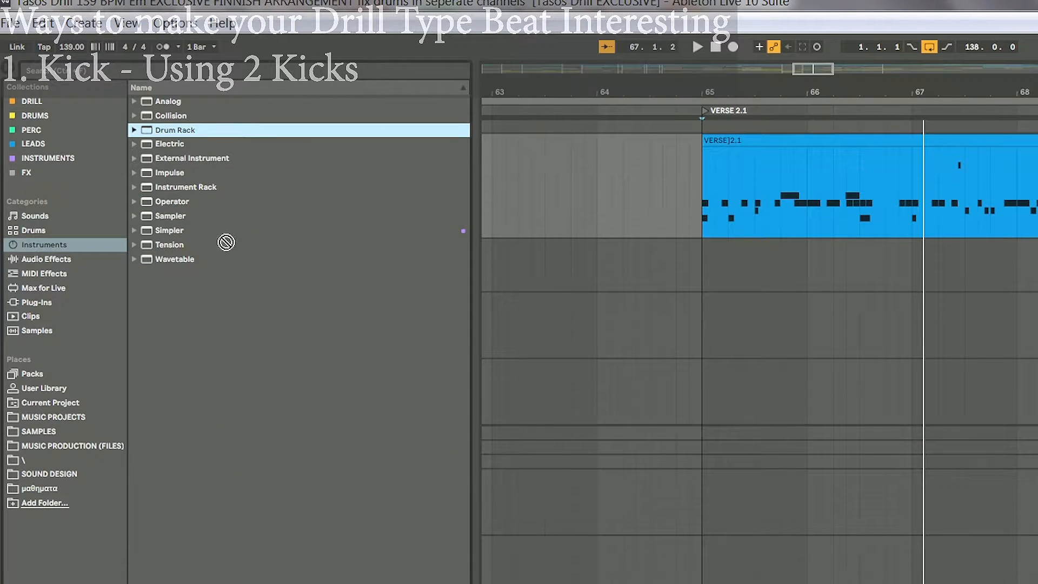
{"action": "left_click_drag", "start_coordinate": [226, 242], "coordinate": [214, 166]}
{"action": "left_click", "coordinate": [36, 424]}
{"action": "left_click", "coordinate": [72, 433]}
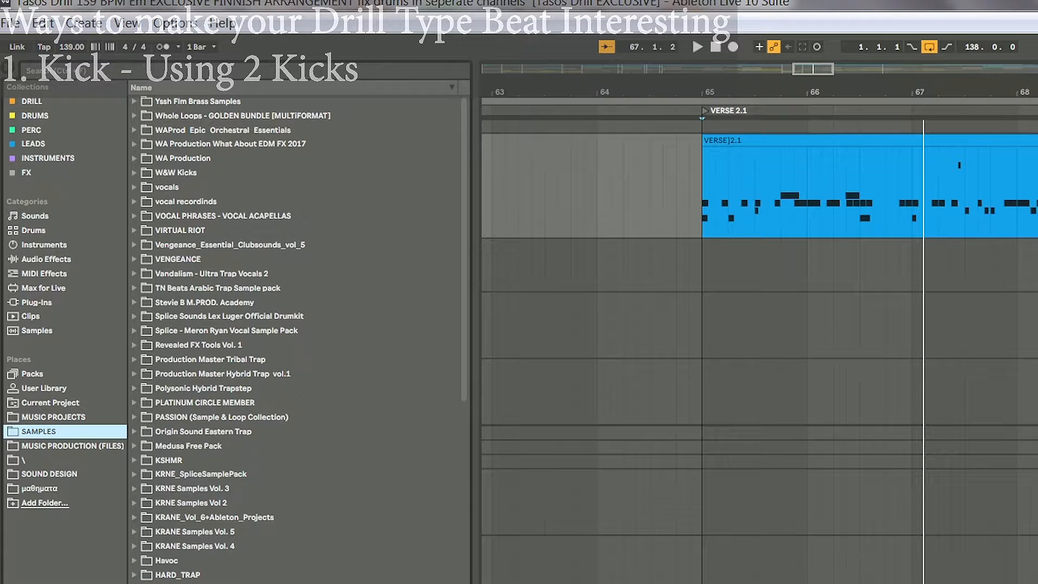
Step: Audition the Drum Rack's kick and other pads by triggering them from the computer keyboard
{"action": "left_click", "coordinate": [590, 208]}
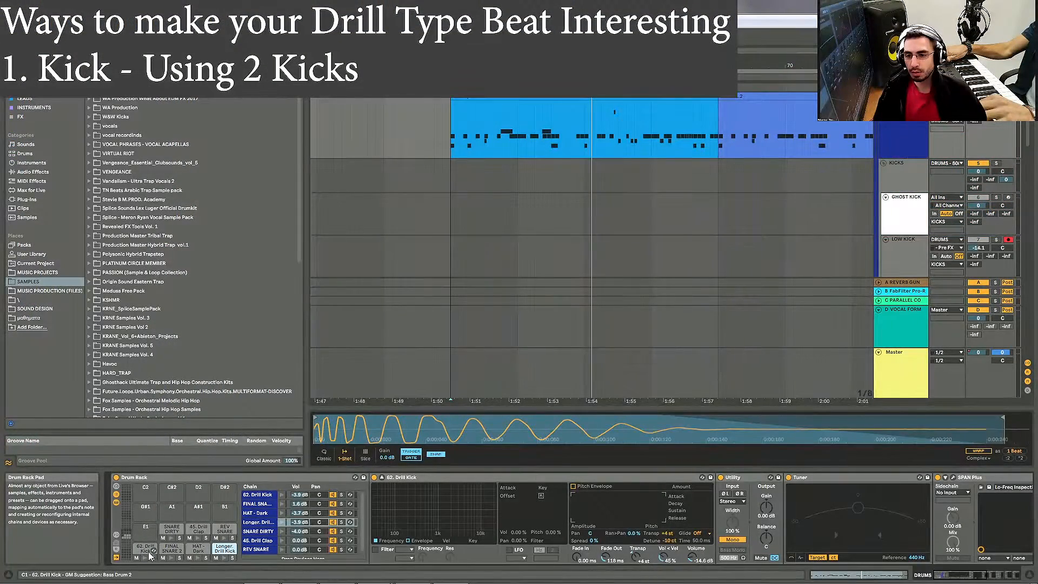
{"action": "left_click", "coordinate": [145, 558]}
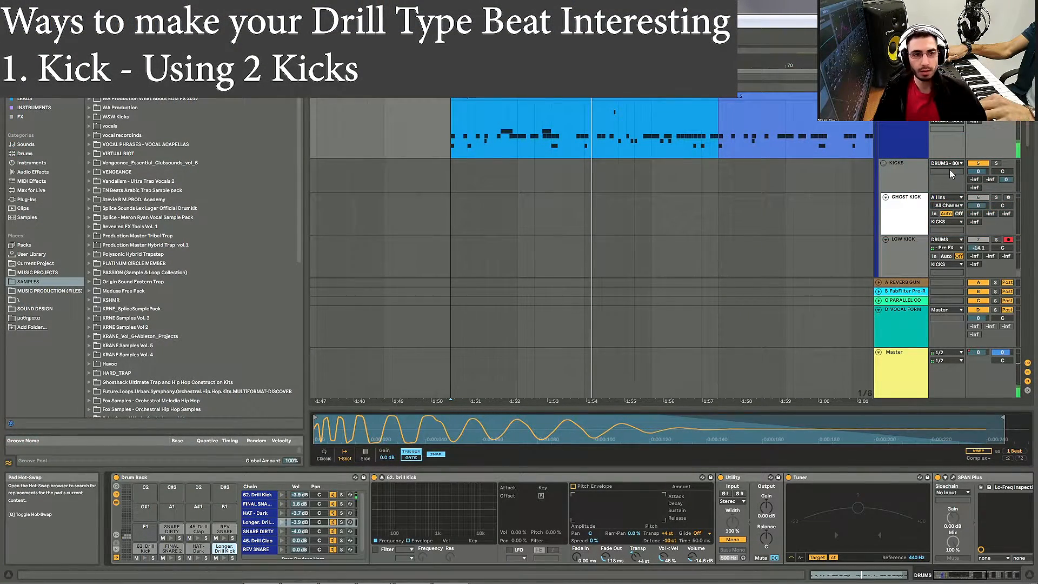
{"action": "left_click", "coordinate": [1008, 97]}
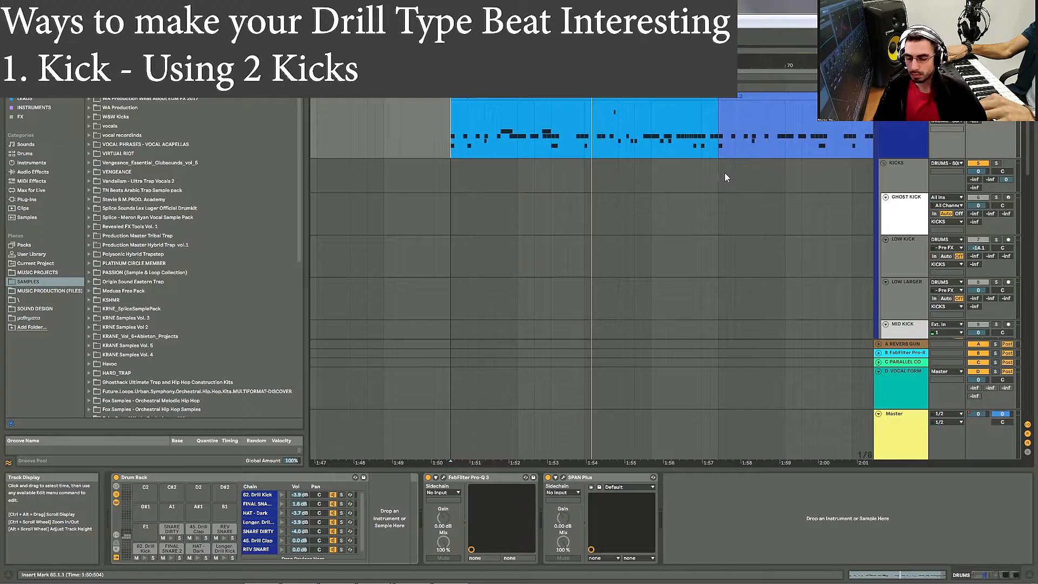
{"action": "key", "text": "a"}
{"action": "key", "text": "a"}
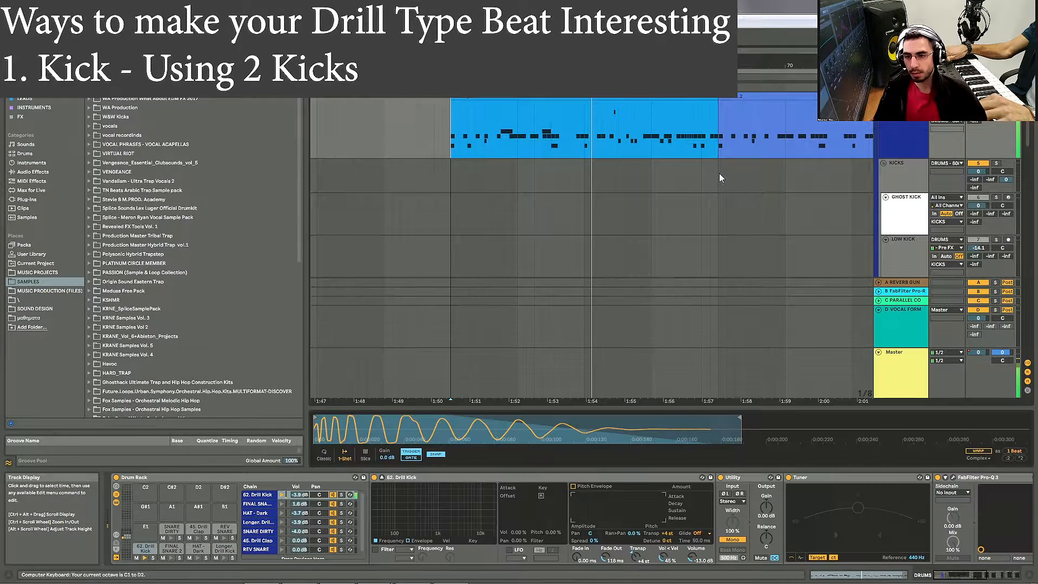
{"action": "key", "text": "s"}
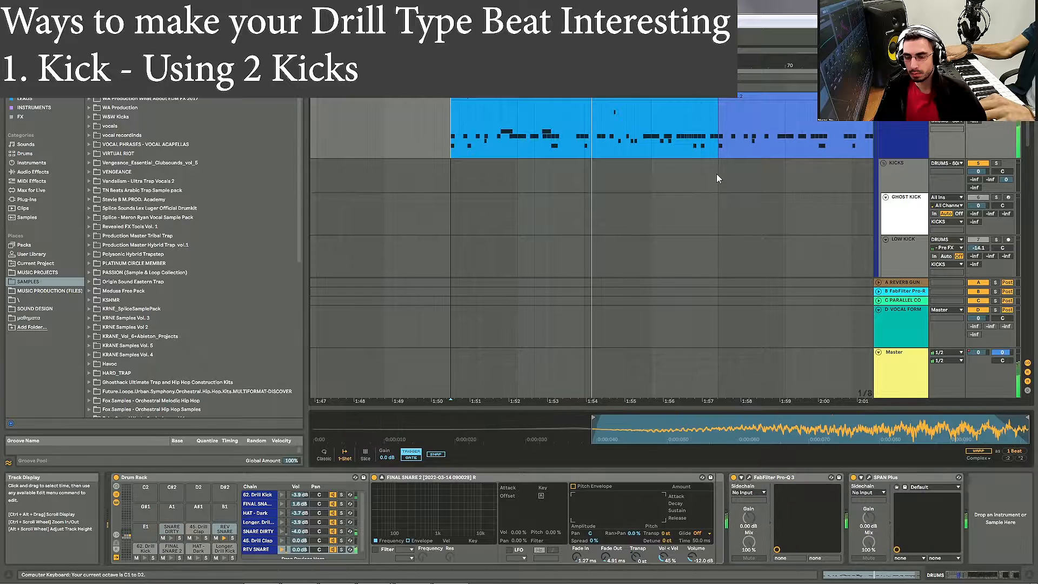
{"action": "key", "text": "d"}
{"action": "key", "text": "s"}
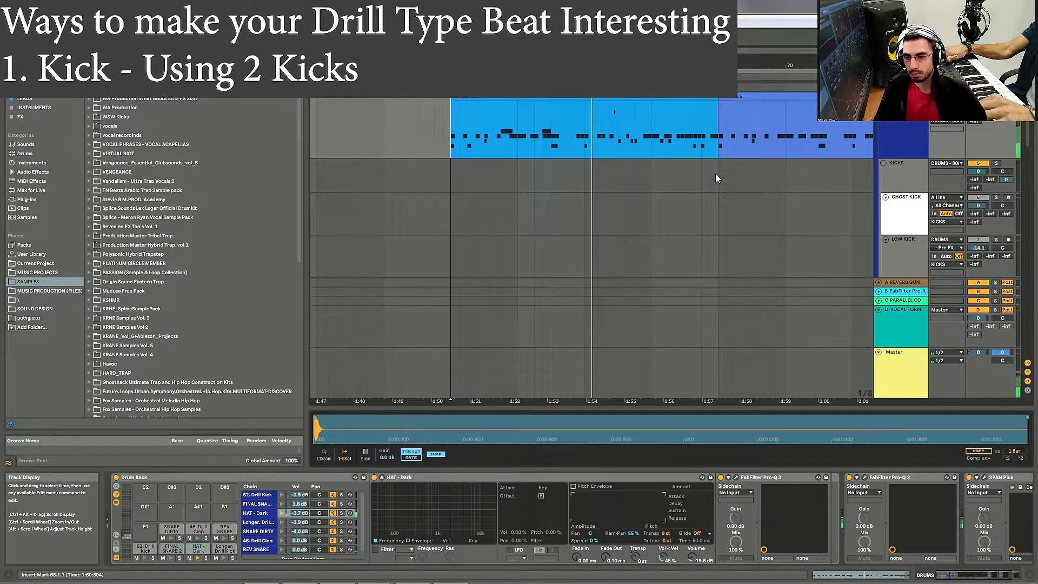
{"action": "key", "text": "e"}
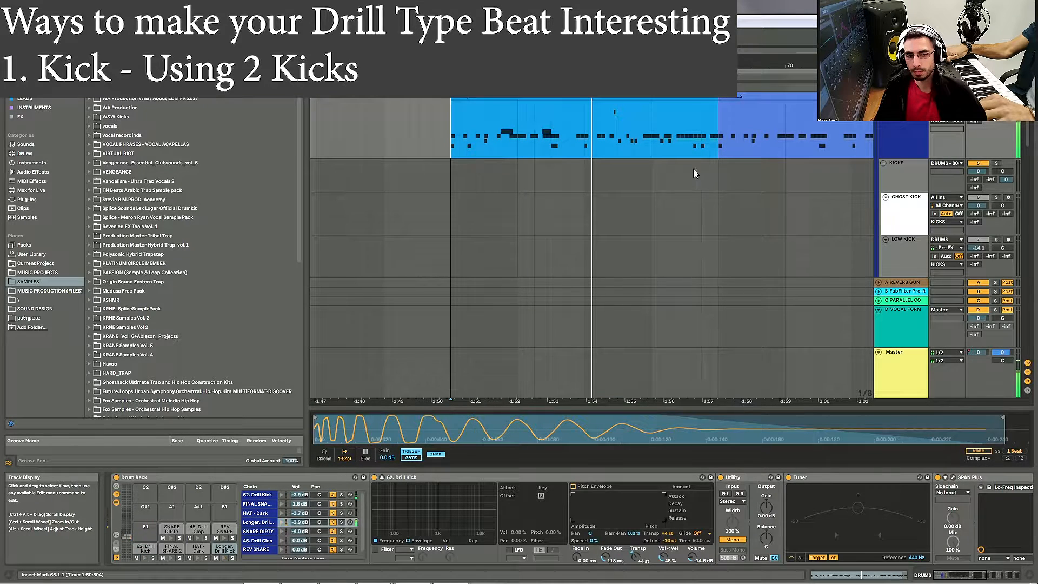
Step: Shorten the tail of the 62. Drill Kick sample by pulling its end point earlier
{"action": "left_click_drag", "start_coordinate": [625, 431], "coordinate": [625, 417]}
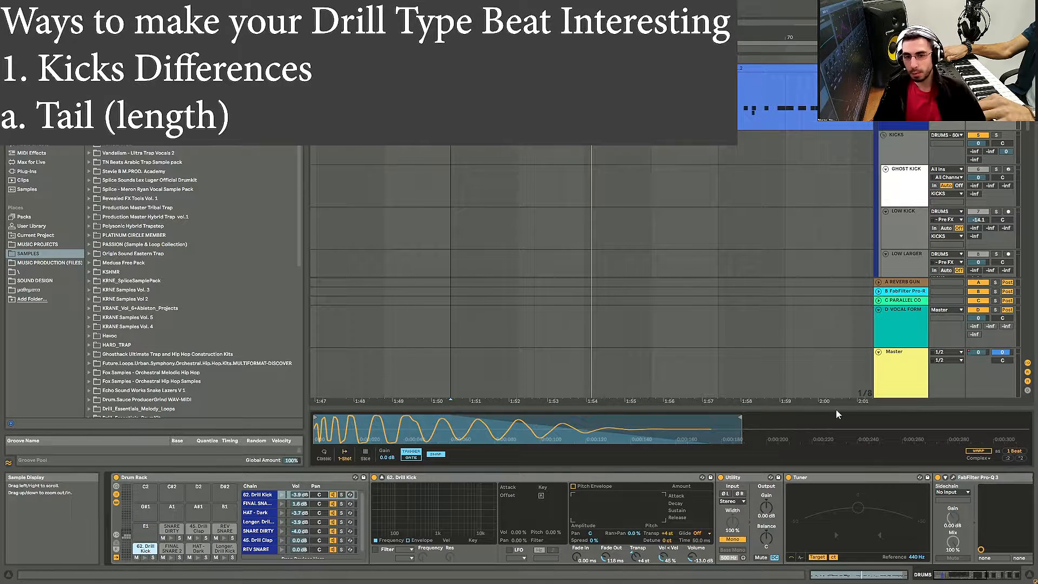
{"action": "mouse_move", "coordinate": [741, 418]}
{"action": "left_mouse_down"}
{"action": "mouse_move", "coordinate": [768, 418]}
{"action": "mouse_move", "coordinate": [715, 419]}
{"action": "left_mouse_up"}
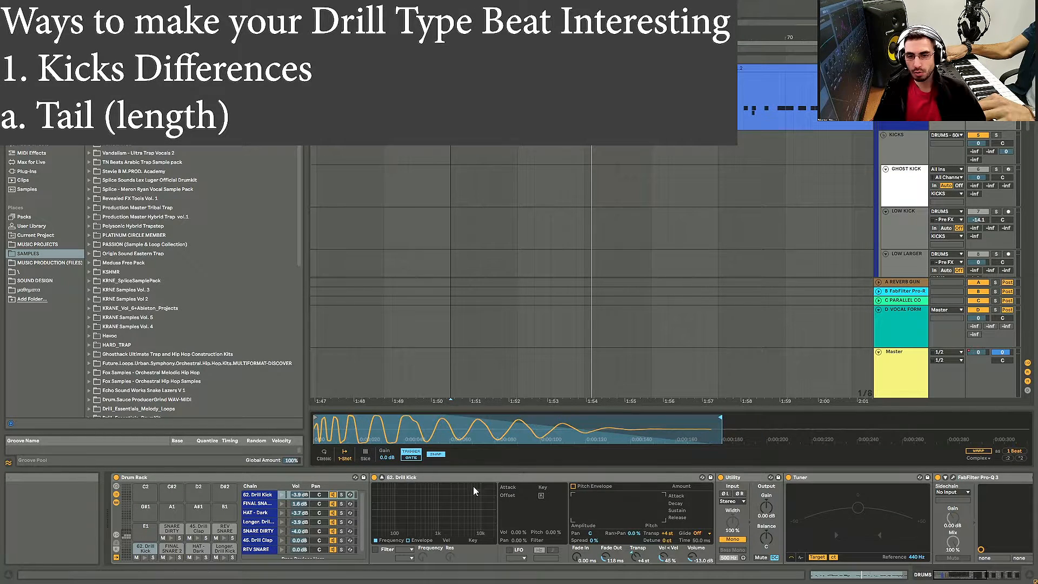
{"action": "left_click", "coordinate": [981, 577]}
{"action": "left_click_drag", "start_coordinate": [980, 577], "coordinate": [934, 570]}
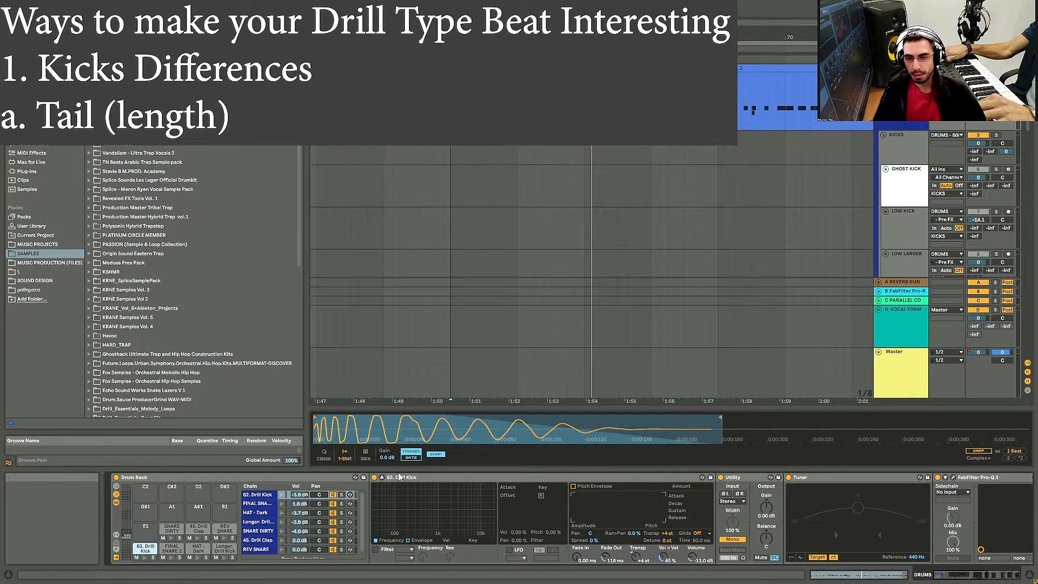
{"action": "left_click", "coordinate": [382, 477]}
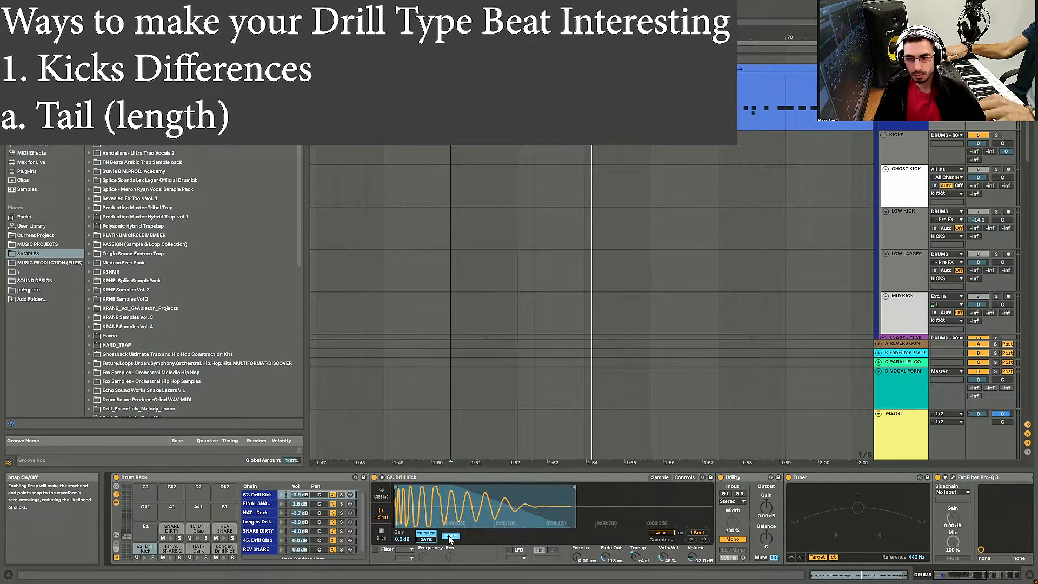
{"action": "left_click_drag", "start_coordinate": [575, 486], "coordinate": [578, 487]}
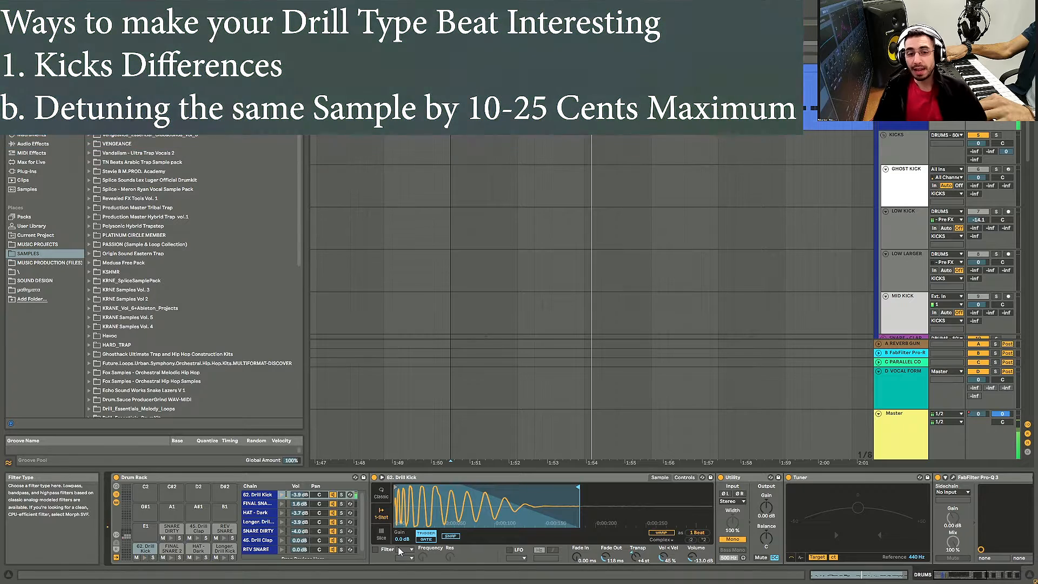
Step: Switch the kick's Simpler between its sample and control views to examine its settings
{"action": "left_click", "coordinate": [660, 478]}
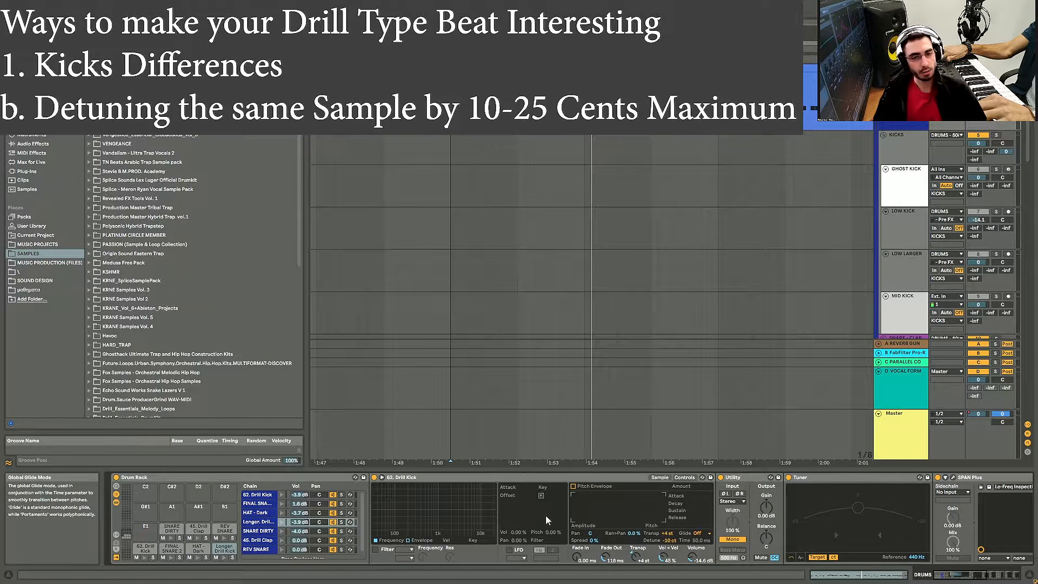
{"action": "left_click", "coordinate": [658, 478]}
{"action": "left_click", "coordinate": [684, 478]}
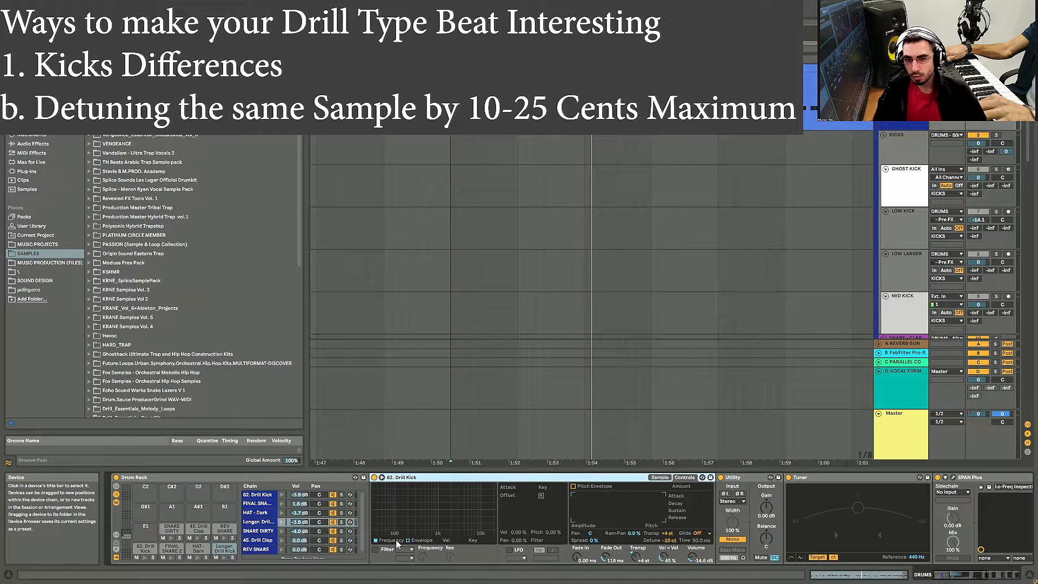
{"action": "left_click", "coordinate": [422, 541]}
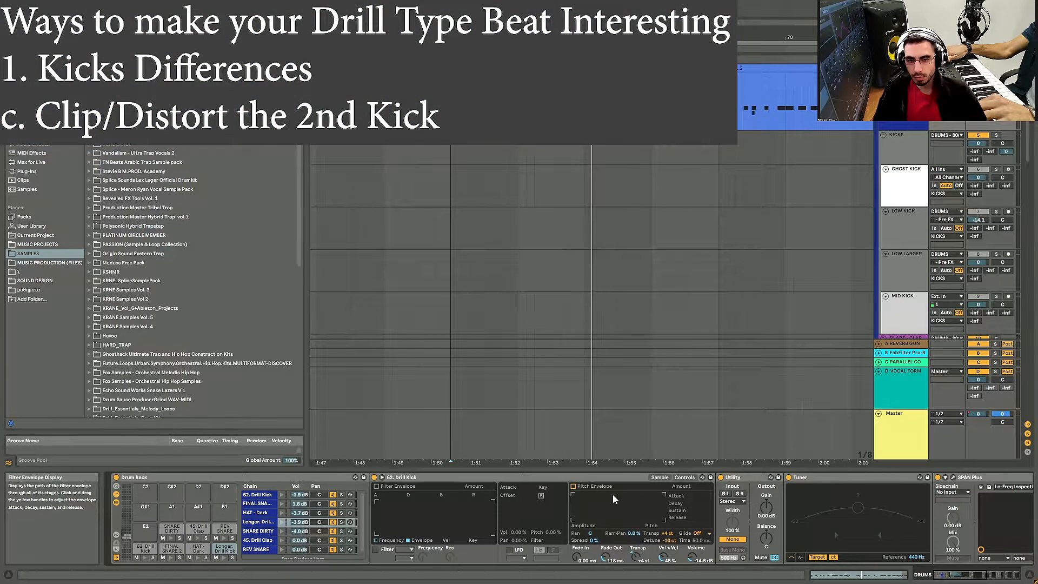
{"action": "left_click", "coordinate": [659, 477]}
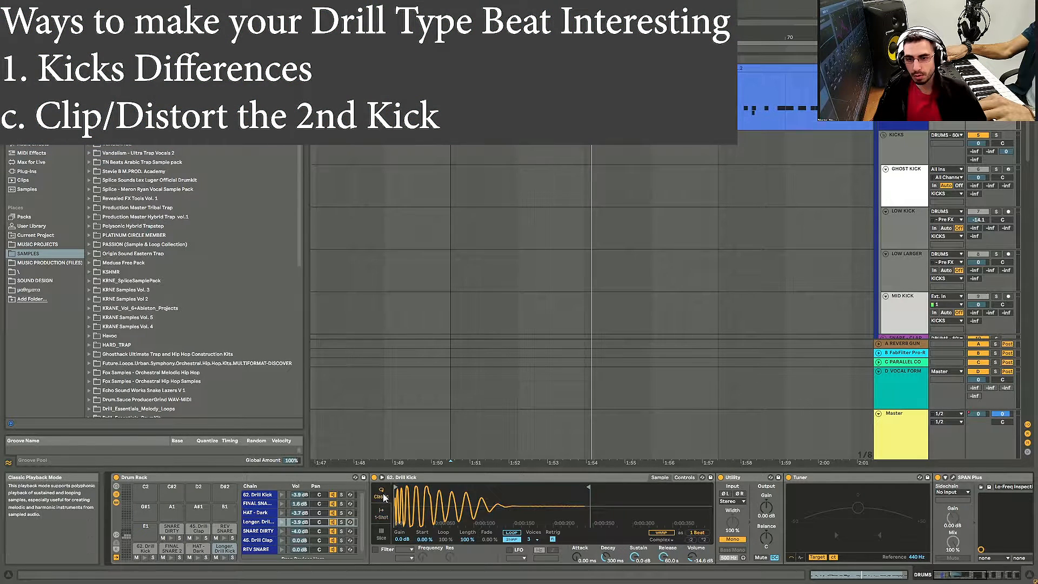
{"action": "left_click", "coordinate": [684, 477]}
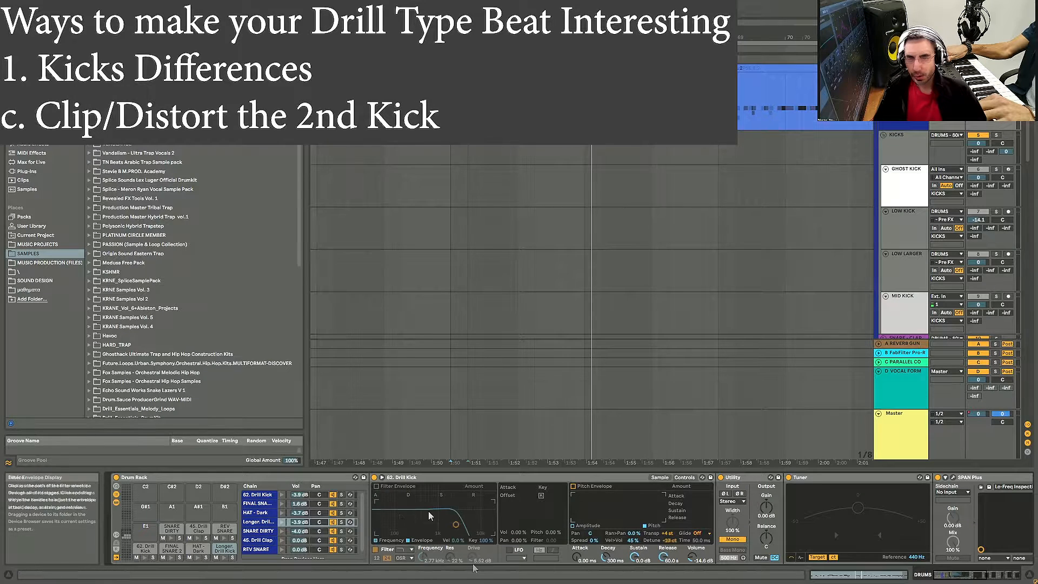
Step: Enable the 62. Drill Kick's filter with the OSR circuit and raise its cutoff to 22.0 kHz
{"action": "left_click", "coordinate": [376, 549]}
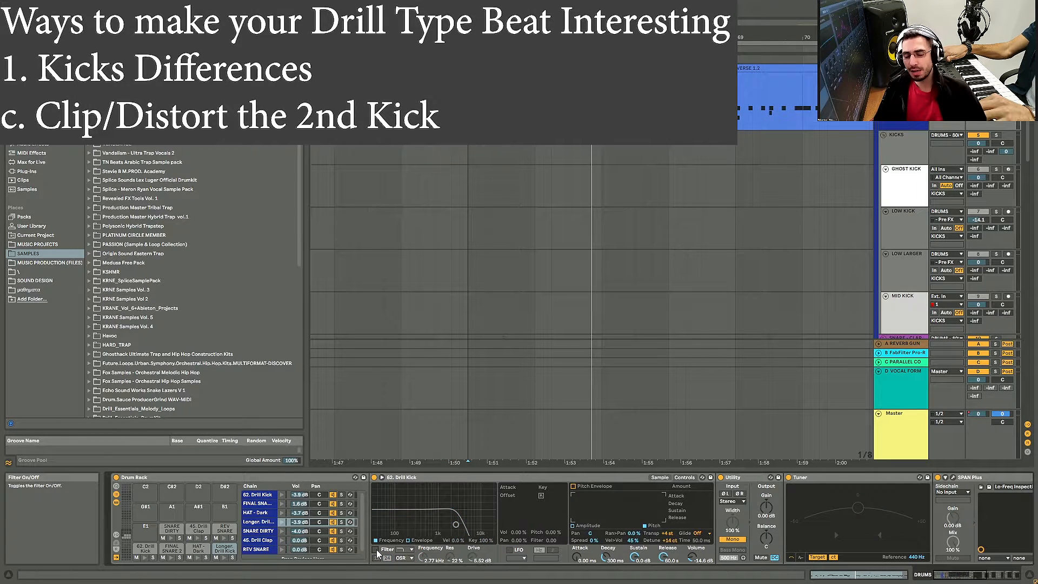
{"action": "left_click", "coordinate": [377, 550]}
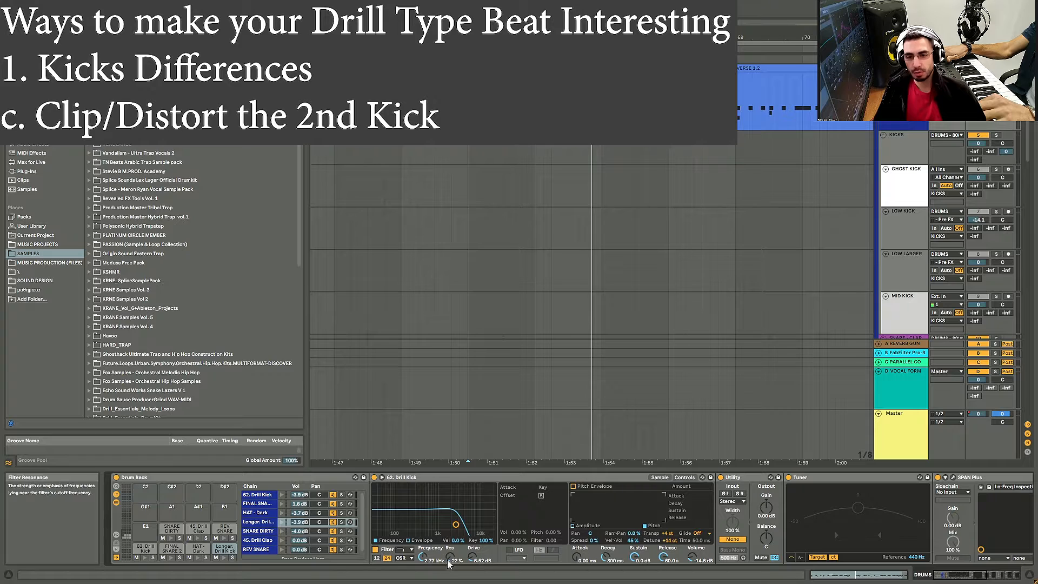
{"action": "left_click", "coordinate": [402, 558]}
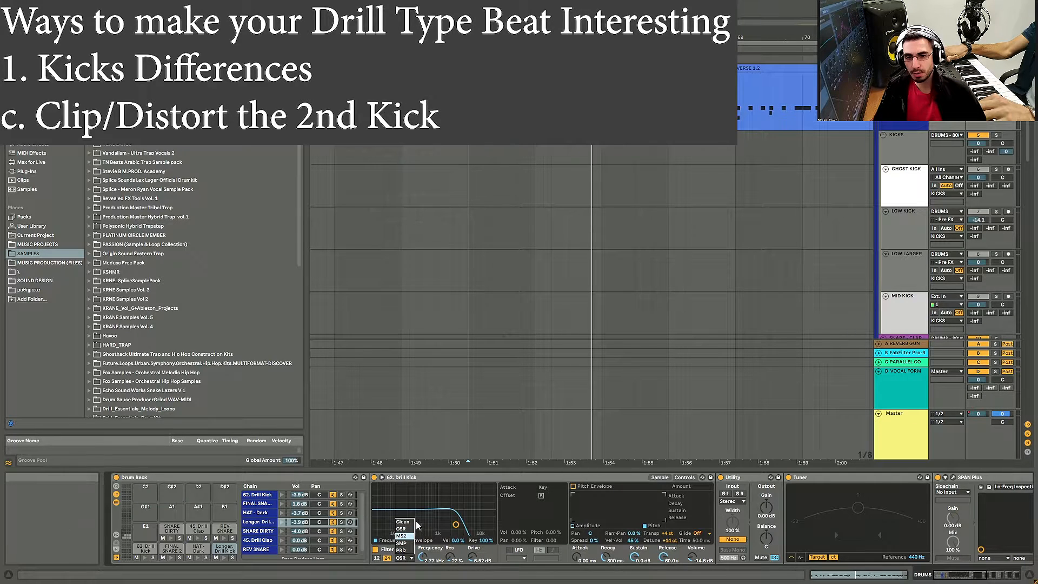
{"action": "left_click", "coordinate": [409, 530]}
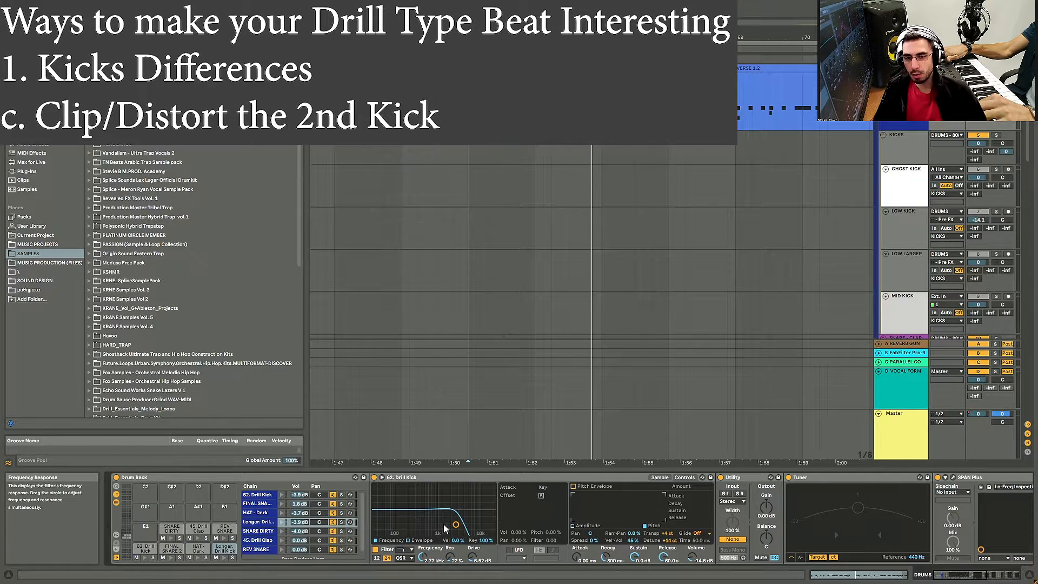
{"action": "left_click_drag", "start_coordinate": [456, 524], "coordinate": [493, 534]}
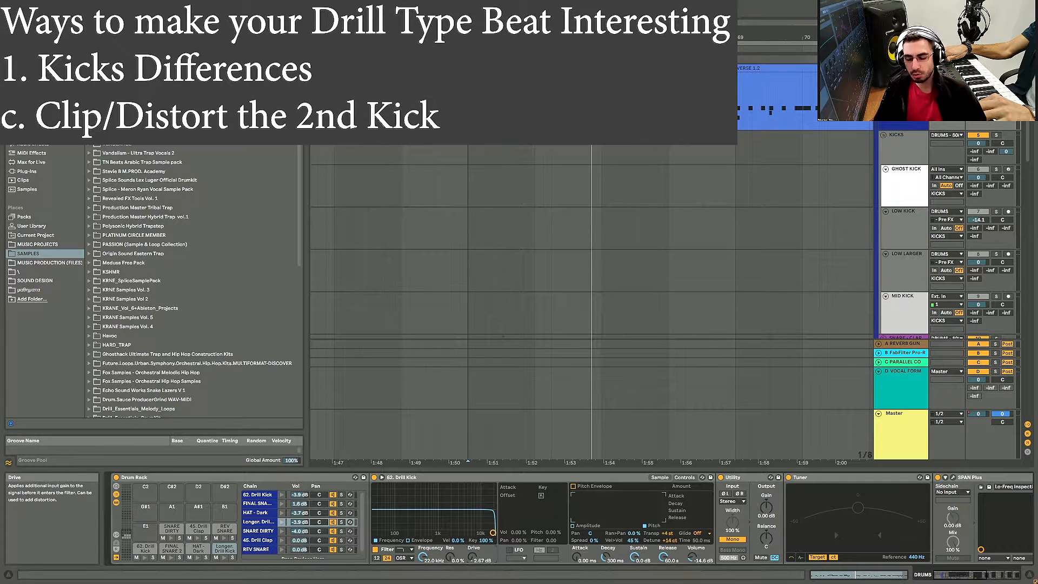
Step: Turn up the filter drive to distort the second kick while playing the beat
{"action": "key", "text": "space"}
{"action": "left_click_drag", "start_coordinate": [472, 557], "coordinate": [471, 540]}
{"action": "key", "text": "space"}
{"action": "key", "text": "space"}
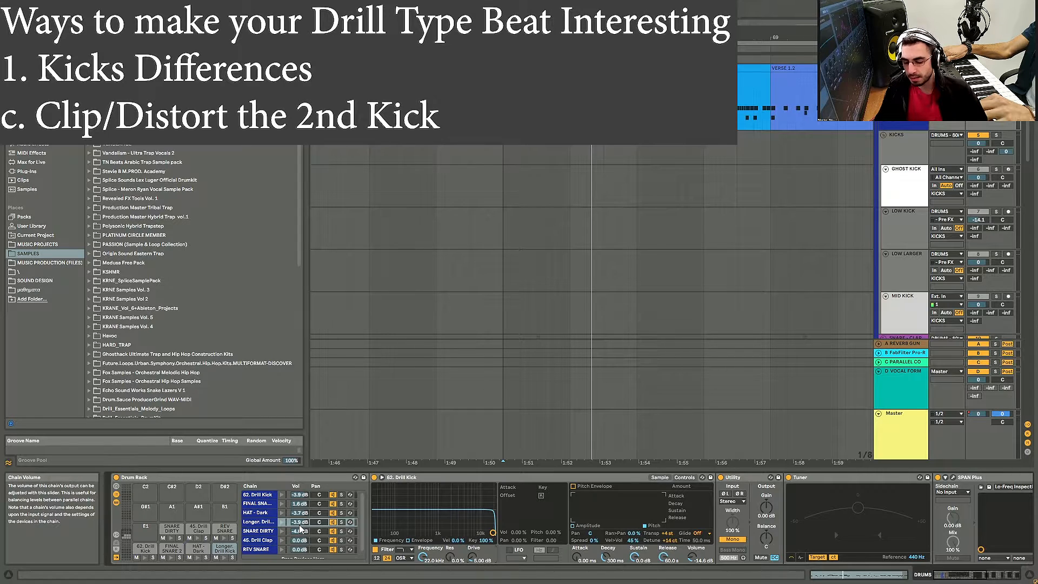
Step: Set the Longer Drill Kick chain volume to -7.2 dB, playing the beat to compare levels
{"action": "left_click_drag", "start_coordinate": [301, 525], "coordinate": [301, 532]}
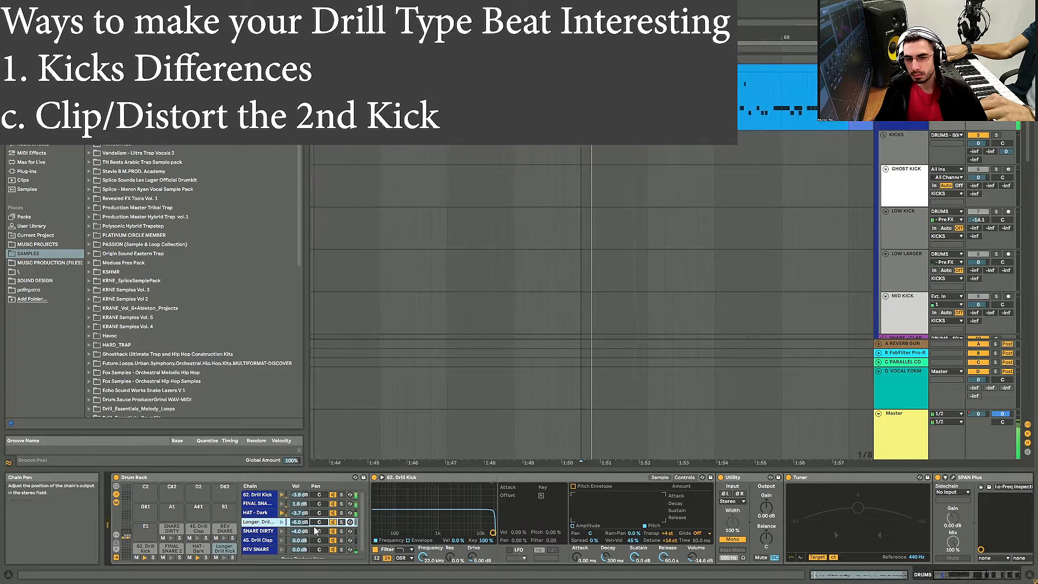
{"action": "left_click_drag", "start_coordinate": [302, 525], "coordinate": [302, 546]}
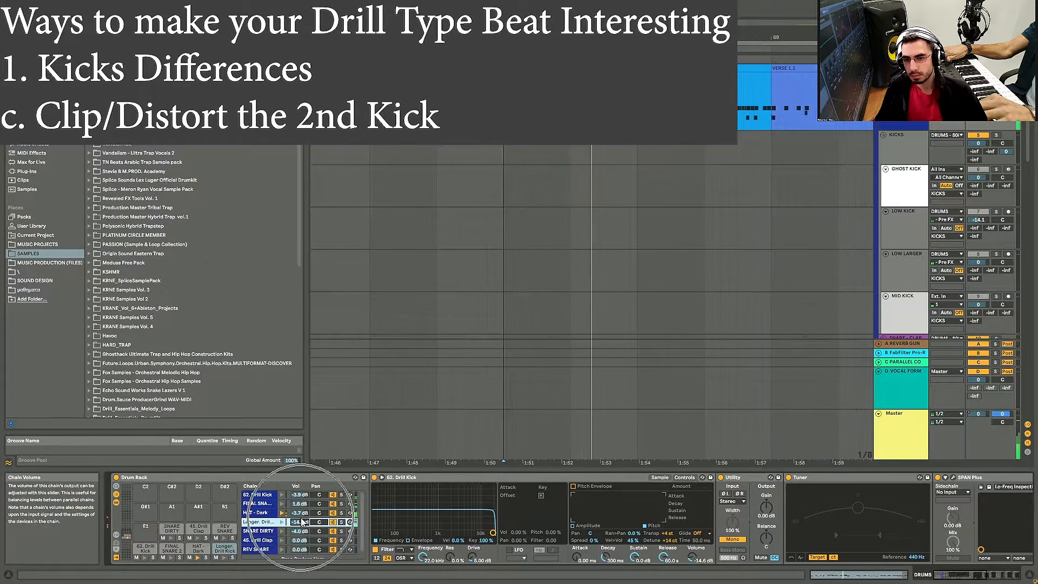
{"action": "key", "text": "space"}
{"action": "key", "text": "space"}
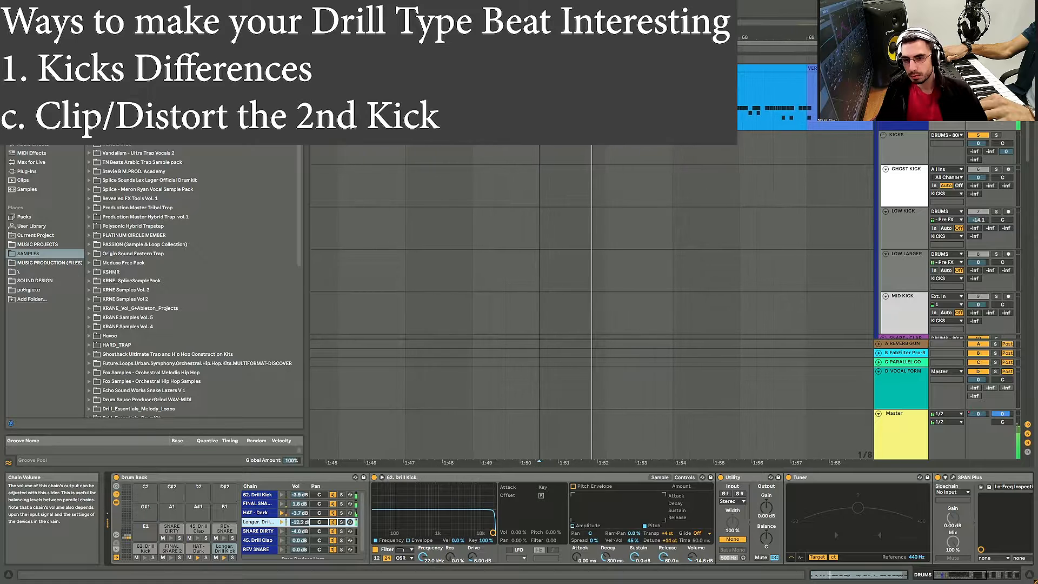
{"action": "left_click_drag", "start_coordinate": [299, 525], "coordinate": [298, 519]}
{"action": "key", "text": "space"}
{"action": "key", "text": "space"}
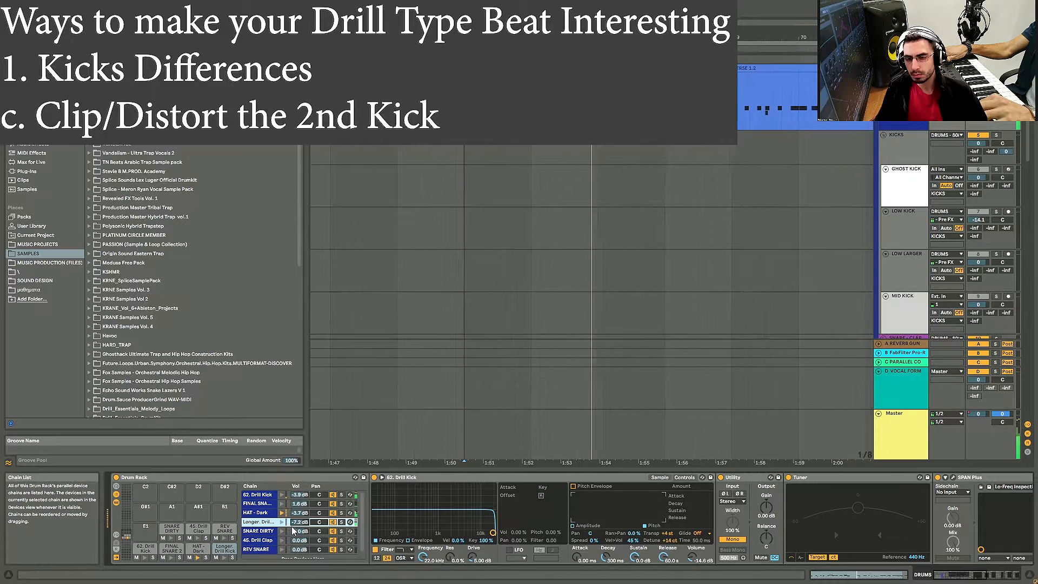
{"action": "key", "text": "space"}
{"action": "key", "text": "space"}
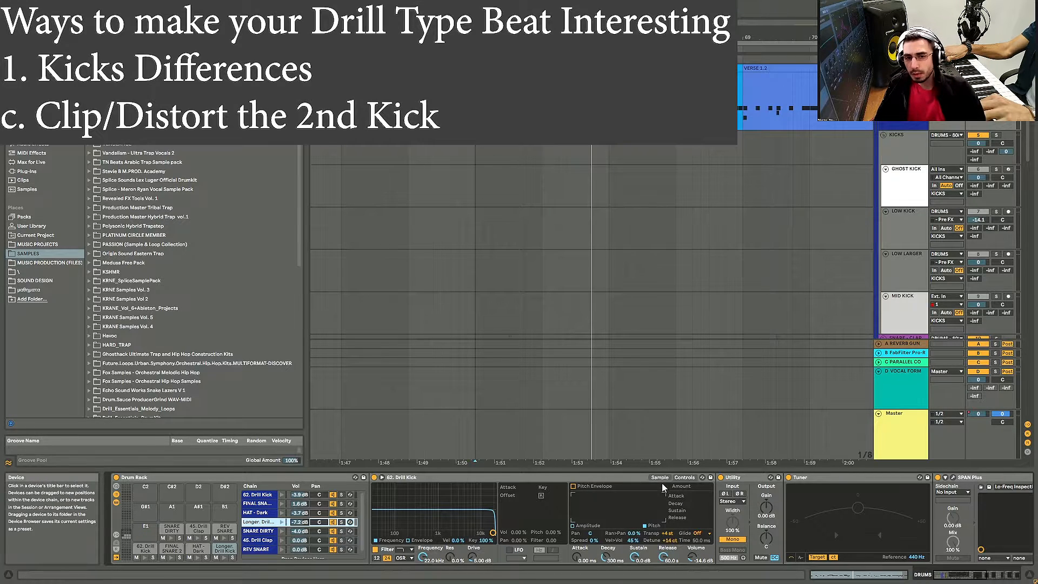
Step: Search the browser for drill samples
{"action": "left_click", "coordinate": [659, 478]}
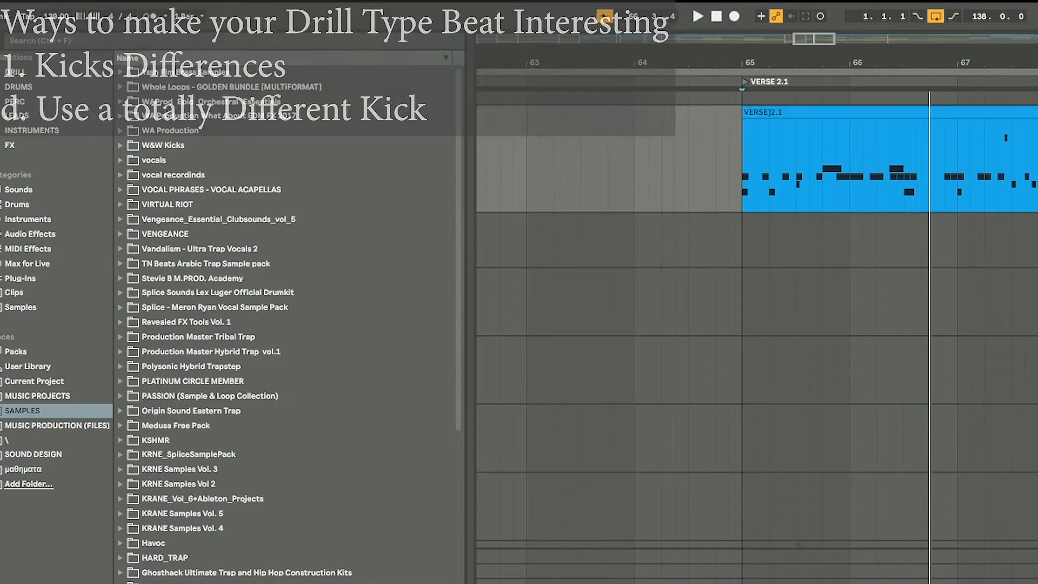
{"action": "left_click", "coordinate": [82, 37]}
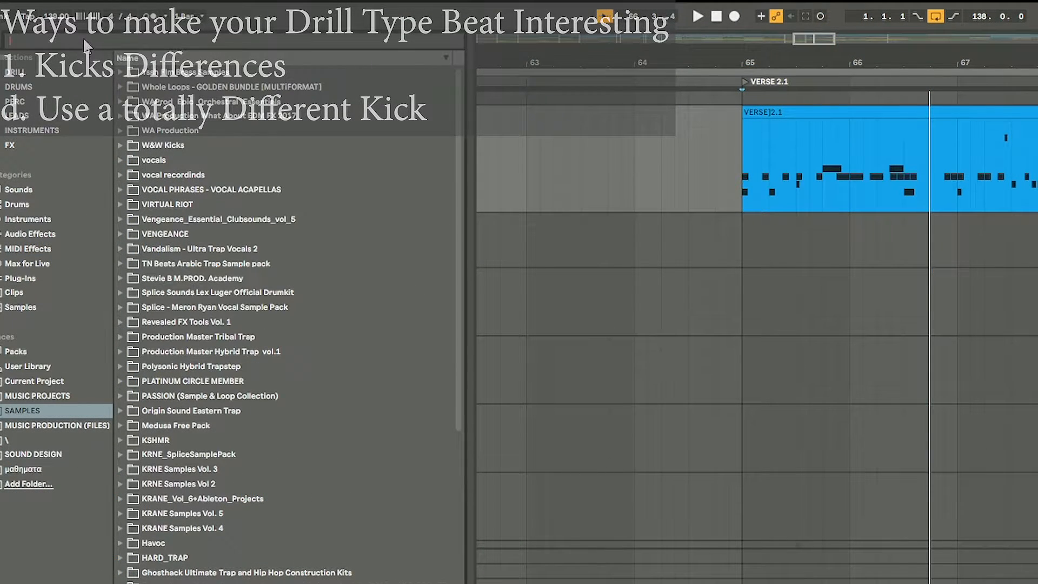
{"action": "type", "text": "drill"}
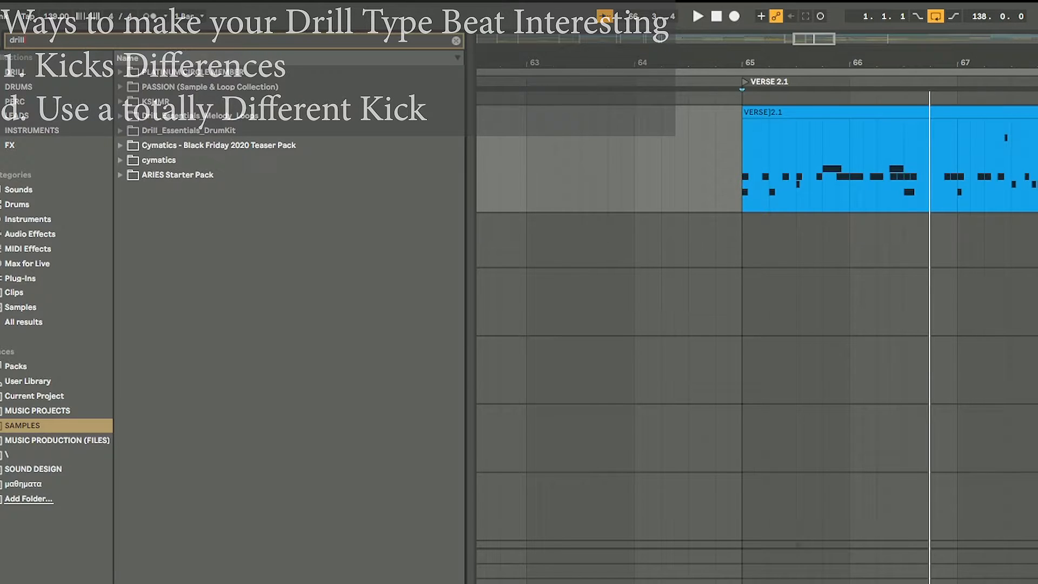
Step: Browse the drill collections, sample folders and browser categories for a suitable kick sample
{"action": "left_click", "coordinate": [54, 73]}
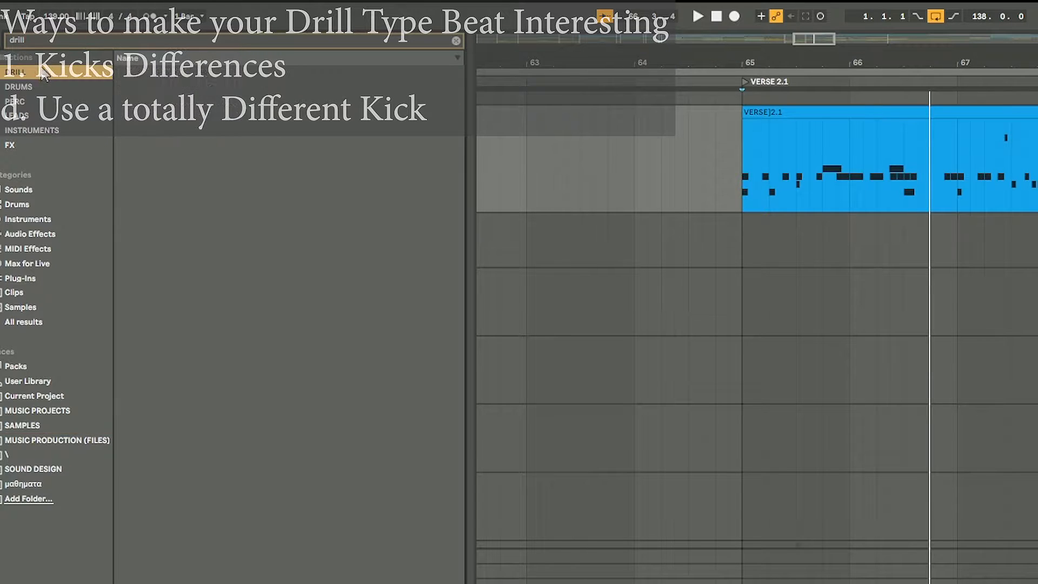
{"action": "left_click", "coordinate": [181, 87]}
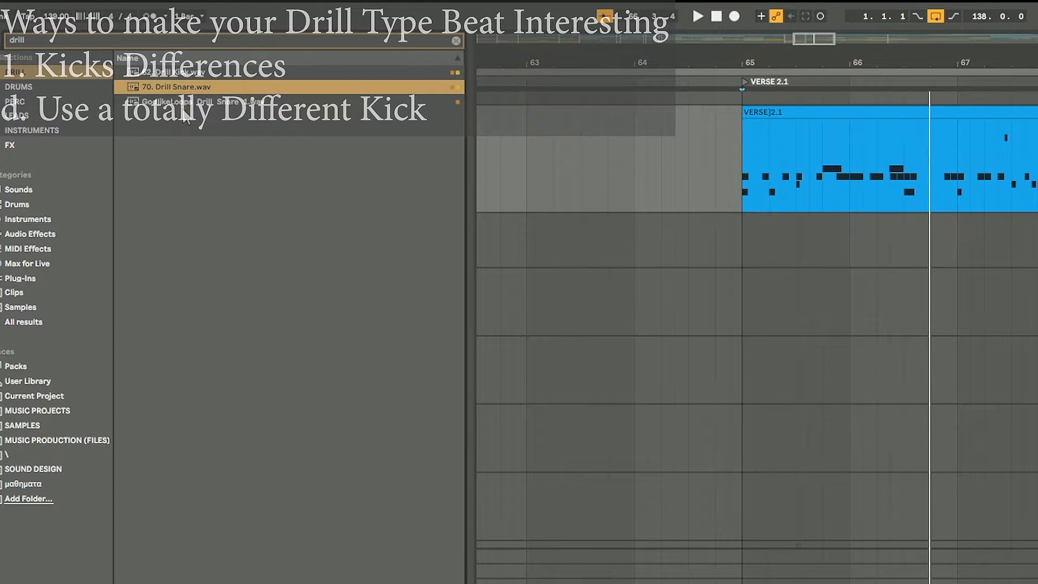
{"action": "left_click", "coordinate": [184, 103]}
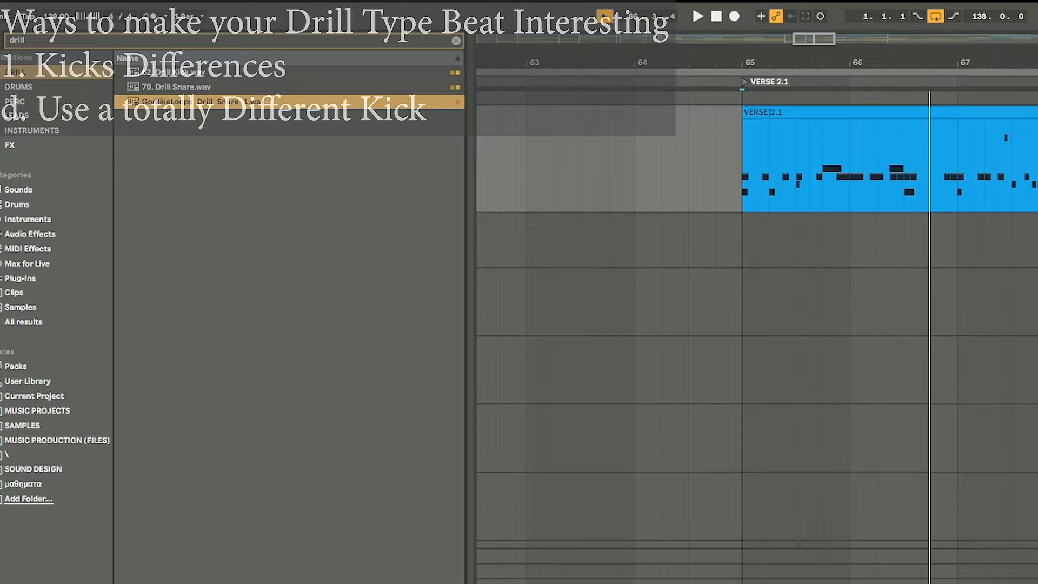
{"action": "left_click", "coordinate": [52, 280]}
{"action": "left_click", "coordinate": [47, 425]}
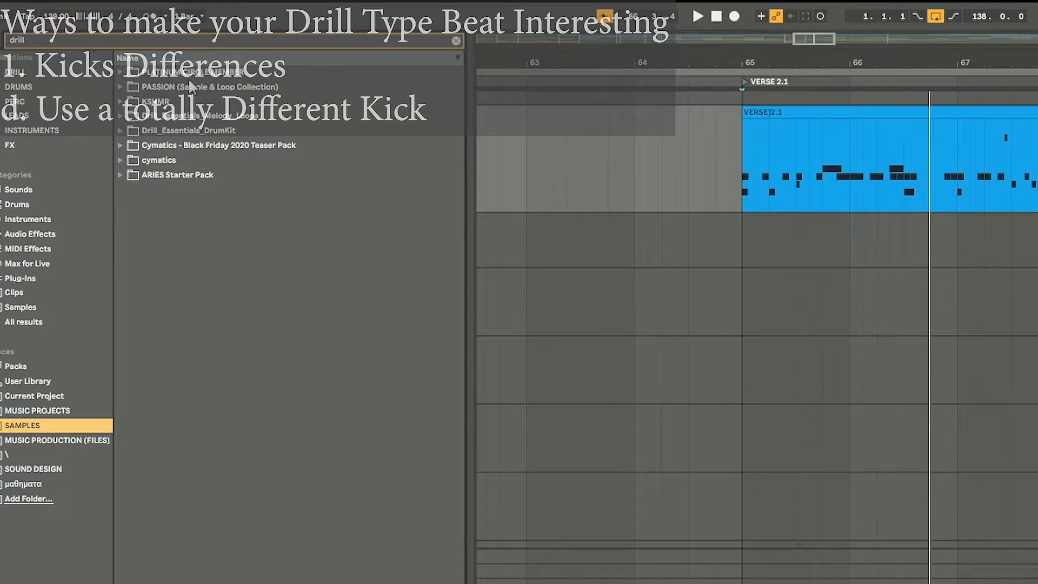
{"action": "left_click", "coordinate": [213, 174]}
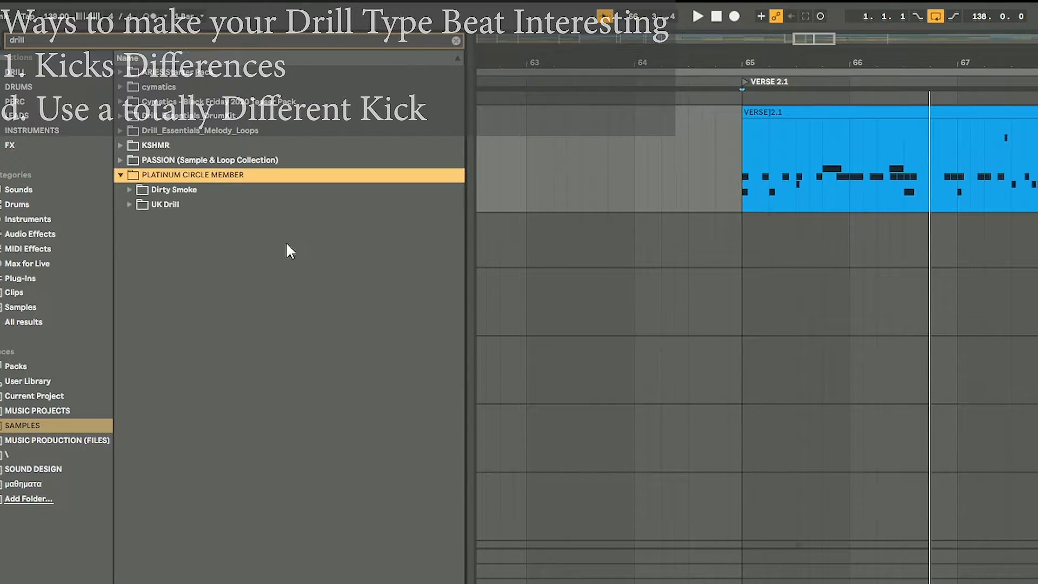
{"action": "left_click", "coordinate": [163, 205]}
{"action": "double_click", "coordinate": [192, 190]}
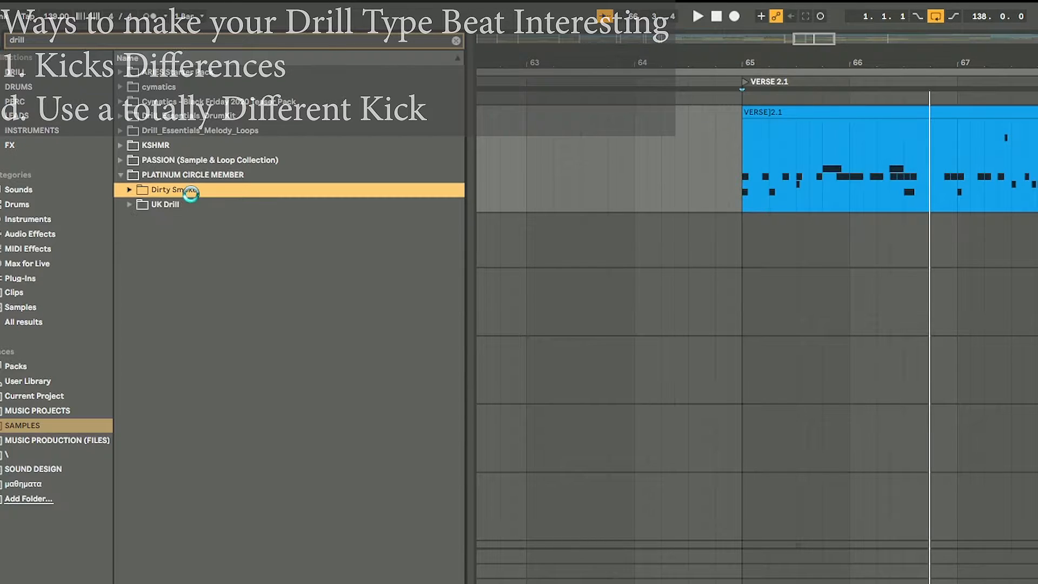
{"action": "left_click", "coordinate": [184, 204]}
{"action": "double_click", "coordinate": [187, 205]}
{"action": "left_click", "coordinate": [231, 249]}
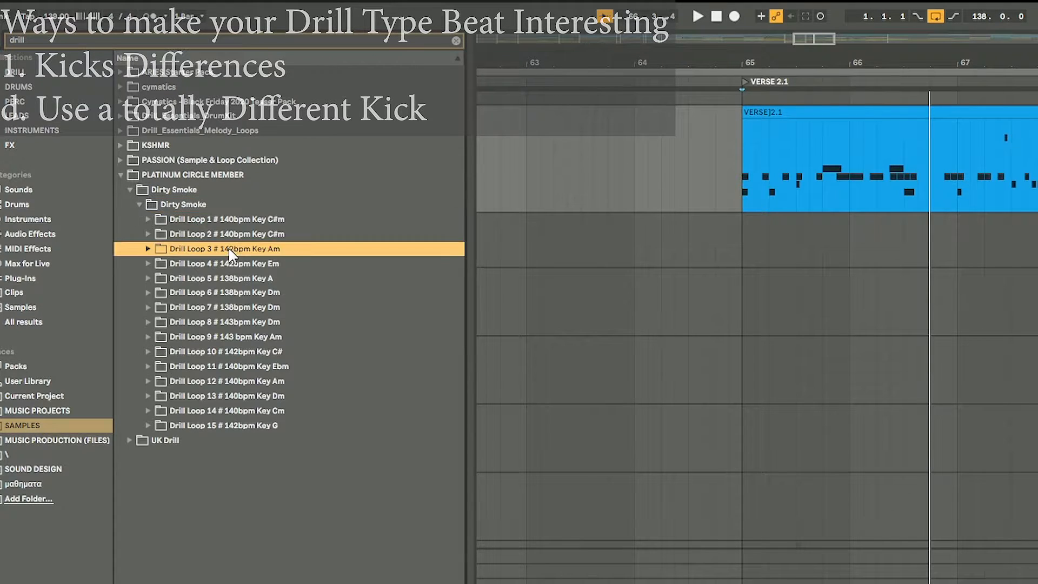
{"action": "left_click", "coordinate": [23, 87]}
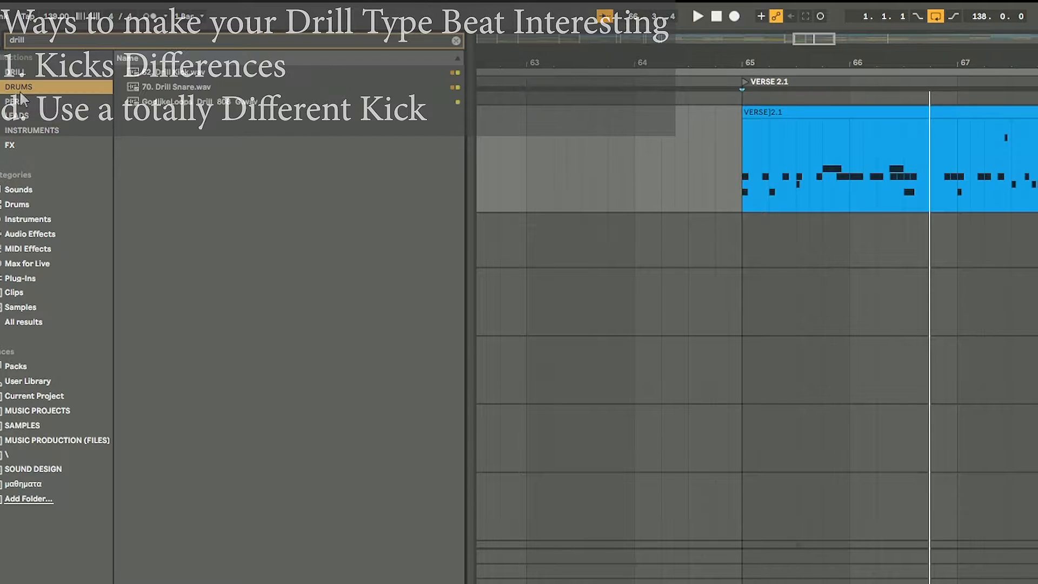
{"action": "left_click", "coordinate": [42, 266]}
{"action": "left_click", "coordinate": [32, 278]}
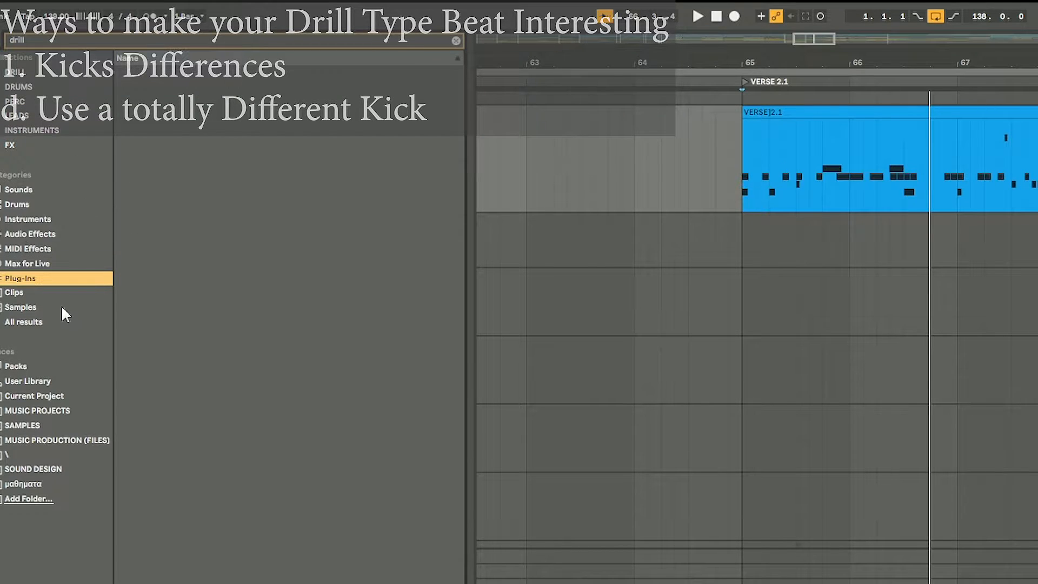
{"action": "left_click", "coordinate": [60, 306]}
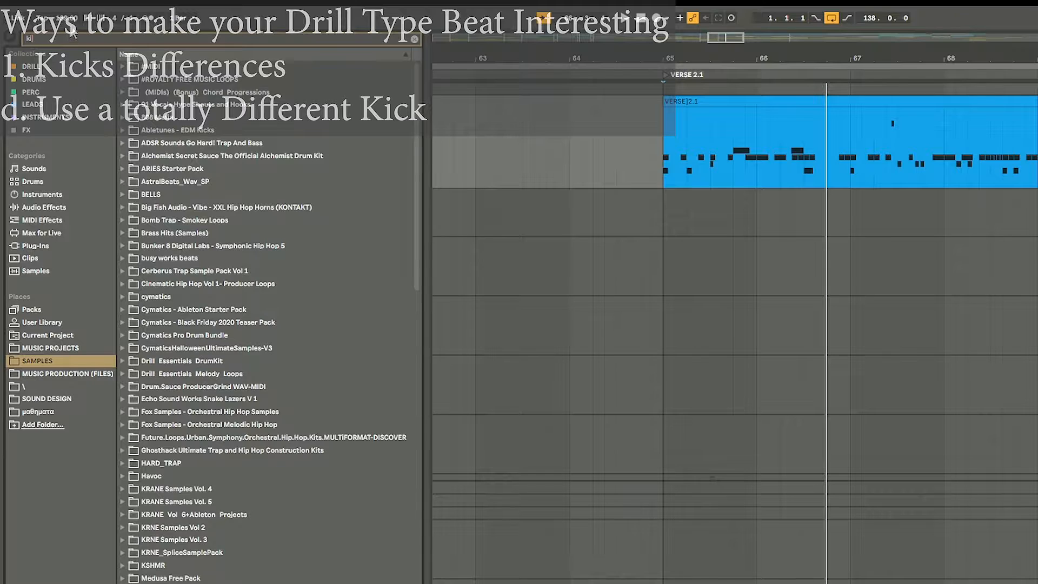
Step: Search the browser for kick and preview the Dirty Kicks samples in the Dirty Smoke Drum Kit
{"action": "scroll", "coordinate": [237, 458], "scroll_direction": "down", "scroll_amount": 3}
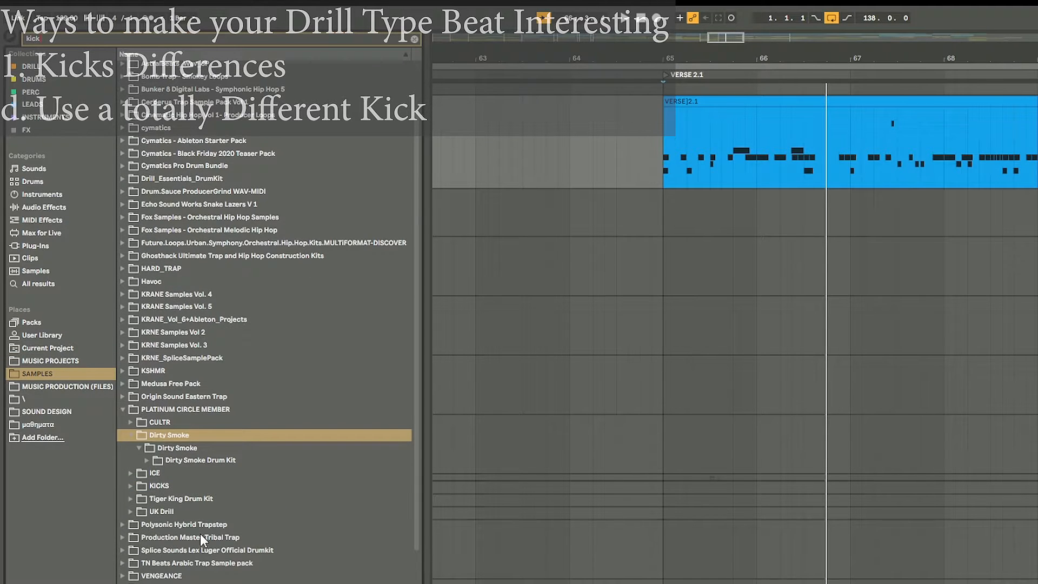
{"action": "left_click", "coordinate": [194, 460]}
{"action": "left_click", "coordinate": [192, 471]}
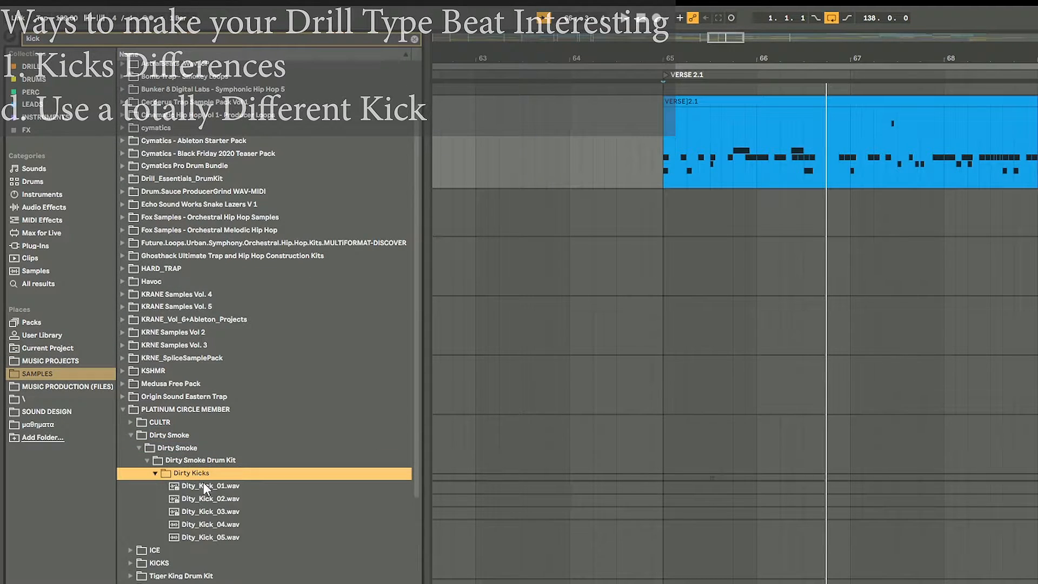
{"action": "left_click", "coordinate": [204, 484]}
{"action": "left_click", "coordinate": [216, 511]}
{"action": "left_click", "coordinate": [213, 524]}
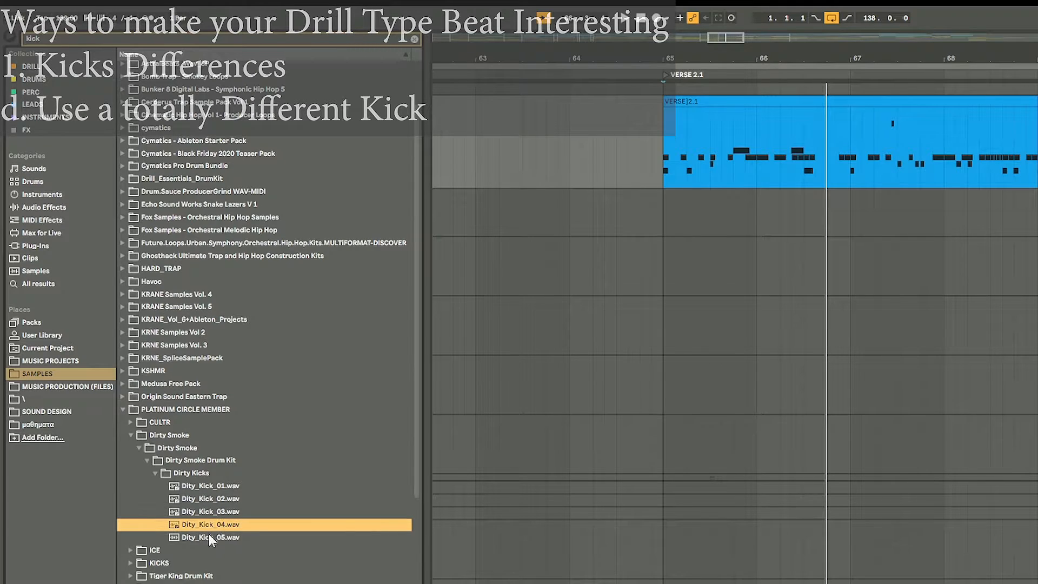
{"action": "left_click", "coordinate": [212, 537]}
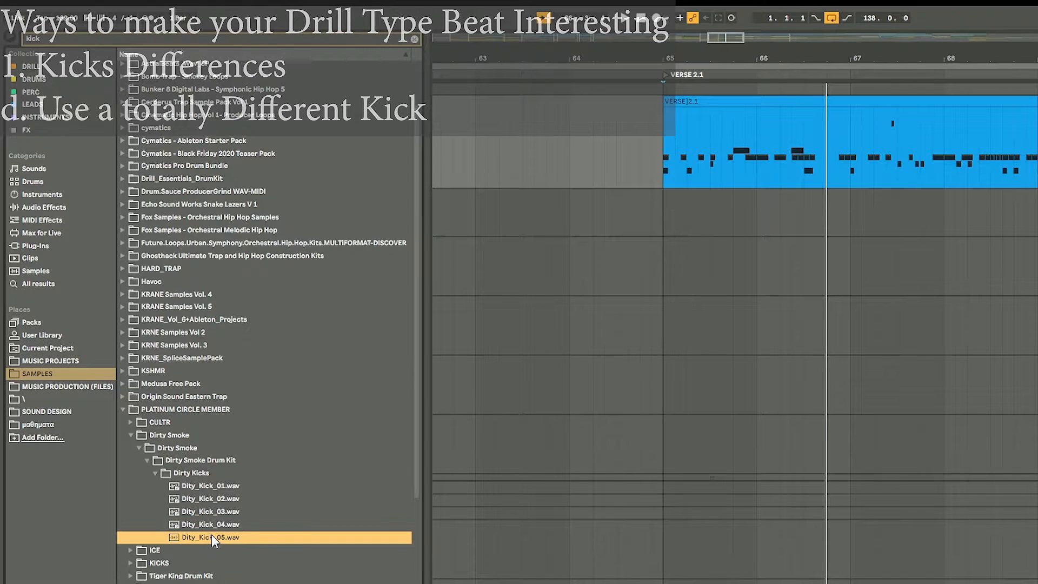
{"action": "left_click", "coordinate": [199, 497]}
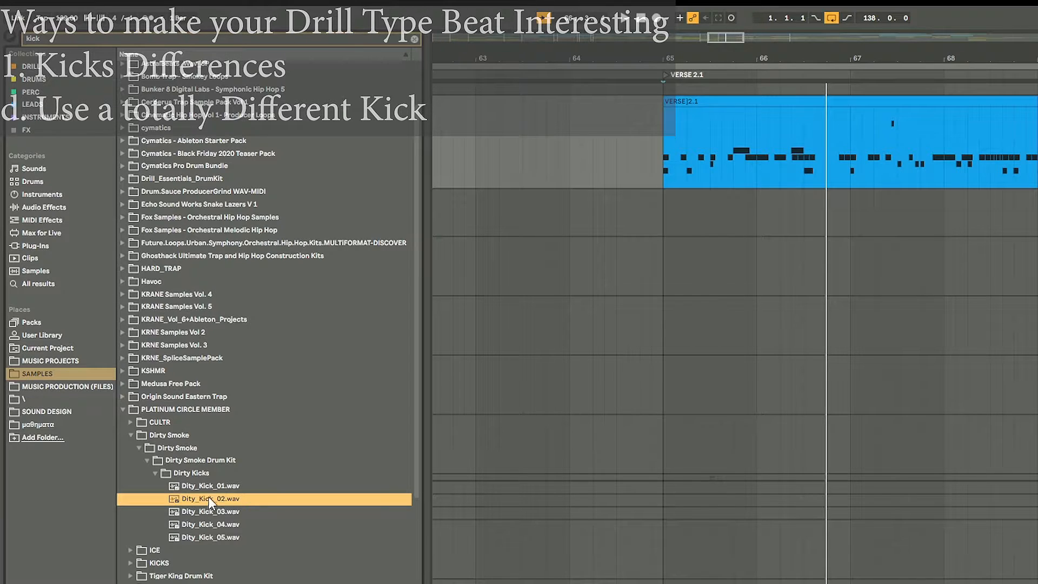
{"action": "scroll", "coordinate": [199, 535], "scroll_direction": "down", "scroll_amount": 2}
{"action": "left_click", "coordinate": [195, 529]}
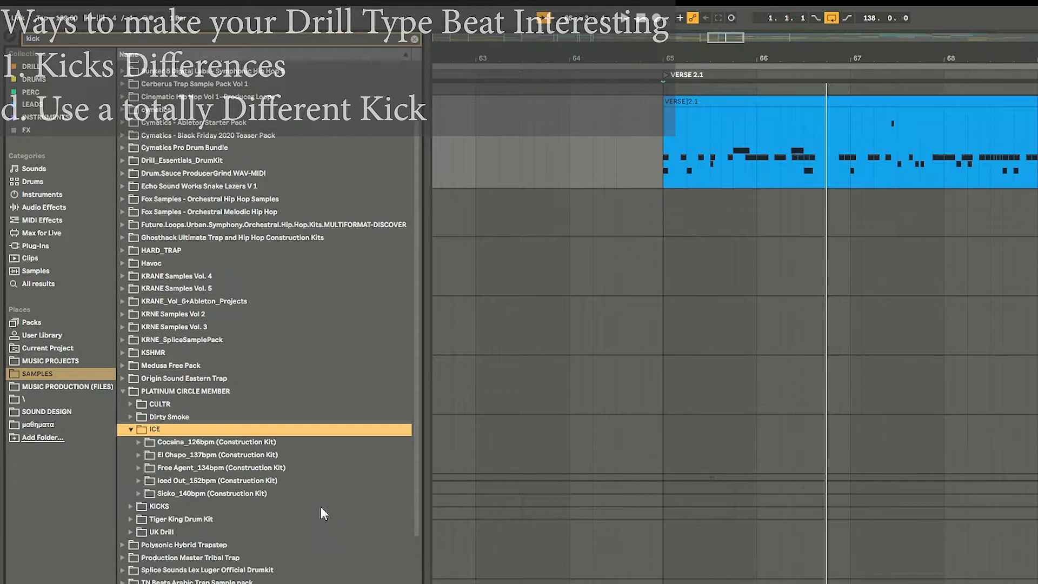
Step: Preview the ICE construction kits' kick loops and load Iced Out_152bpm_Kick.wav into the second kick chain's sampler
{"action": "key", "text": "Down"}
{"action": "key", "text": "Down"}
{"action": "key", "text": "Right"}
{"action": "key", "text": "Down"}
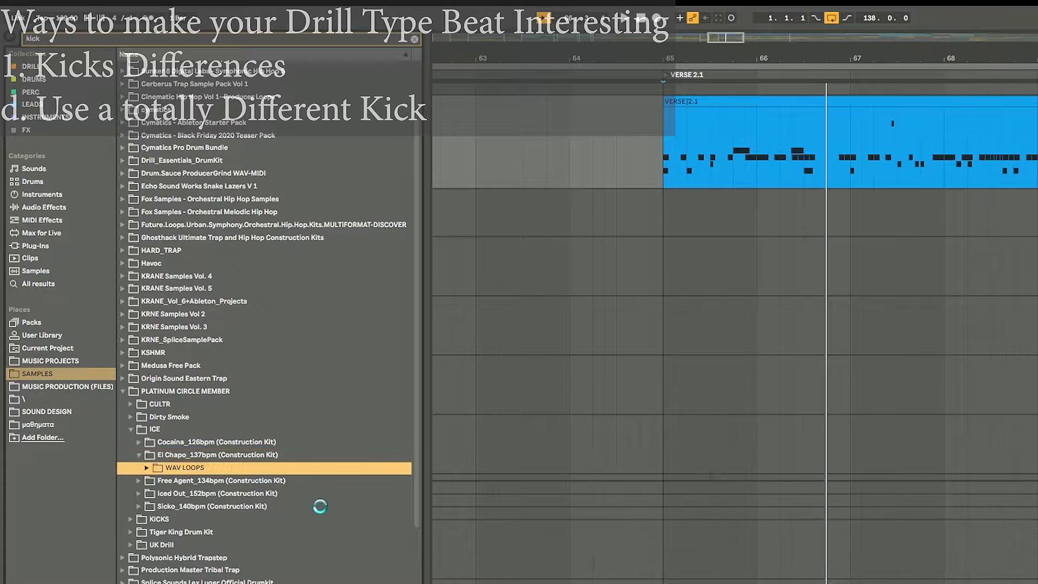
{"action": "key", "text": "Right"}
{"action": "key", "text": "Down"}
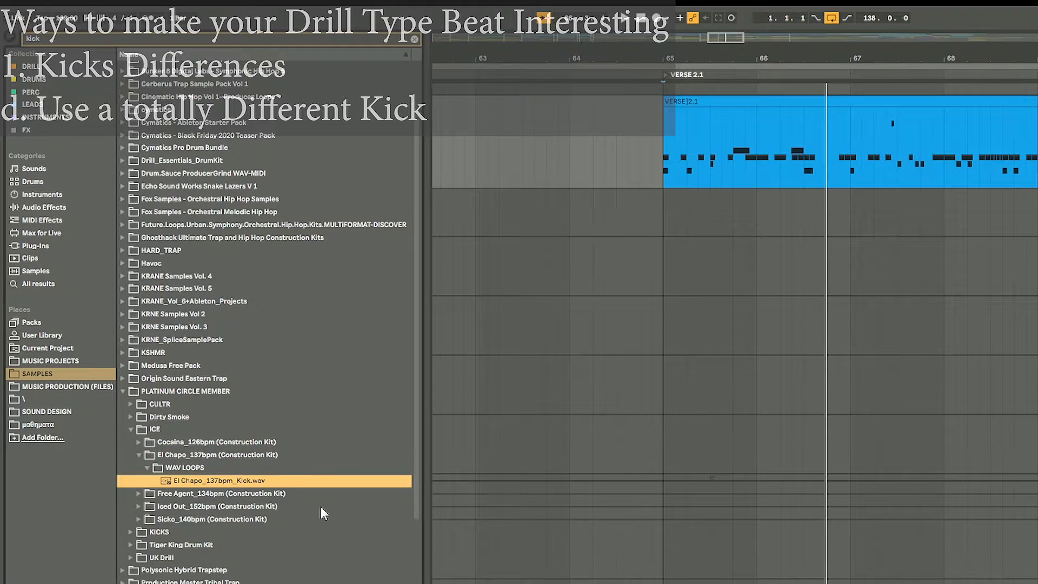
{"action": "key", "text": "Down"}
{"action": "key", "text": "Right"}
{"action": "key", "text": "Down"}
{"action": "key", "text": "Right"}
{"action": "key", "text": "Down"}
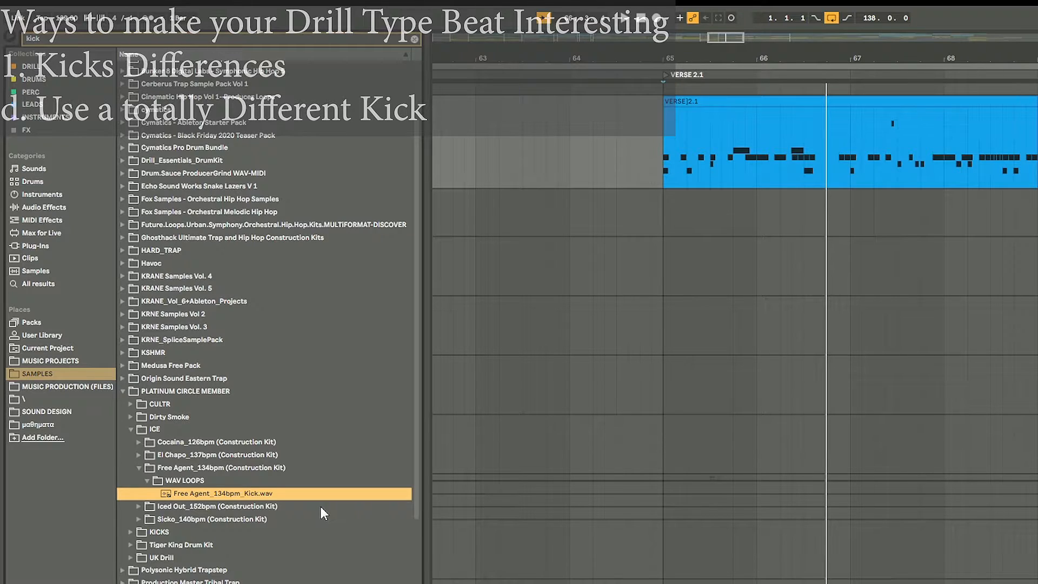
{"action": "key", "text": "Down"}
{"action": "key", "text": "Right"}
{"action": "key", "text": "Down"}
{"action": "key", "text": "Right"}
{"action": "key", "text": "Down"}
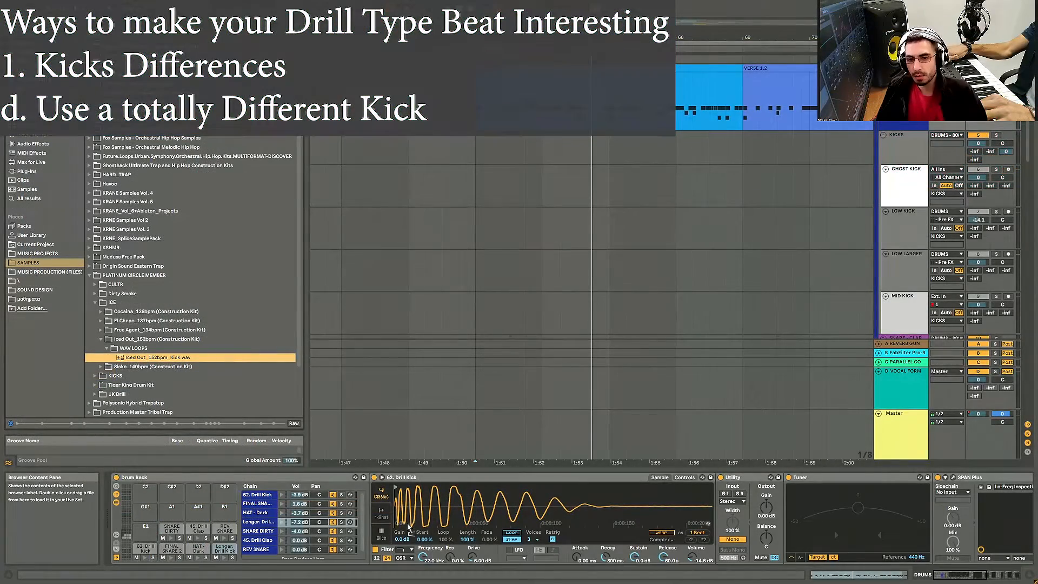
{"action": "key", "text": "Return"}
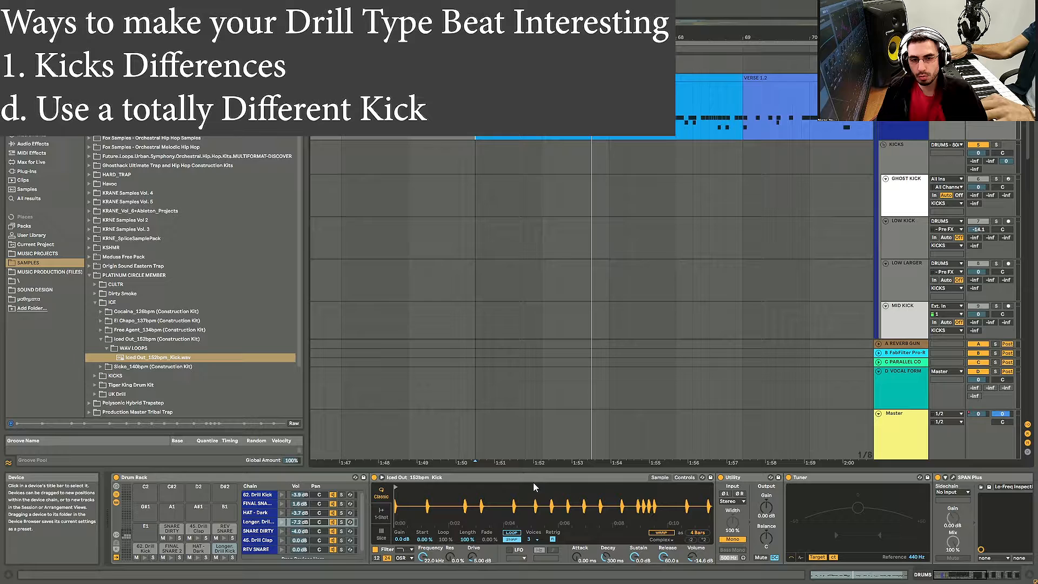
Step: Trim the Iced Out kick sample to its first hit, about 1 beat long
{"action": "left_click", "coordinate": [533, 480]}
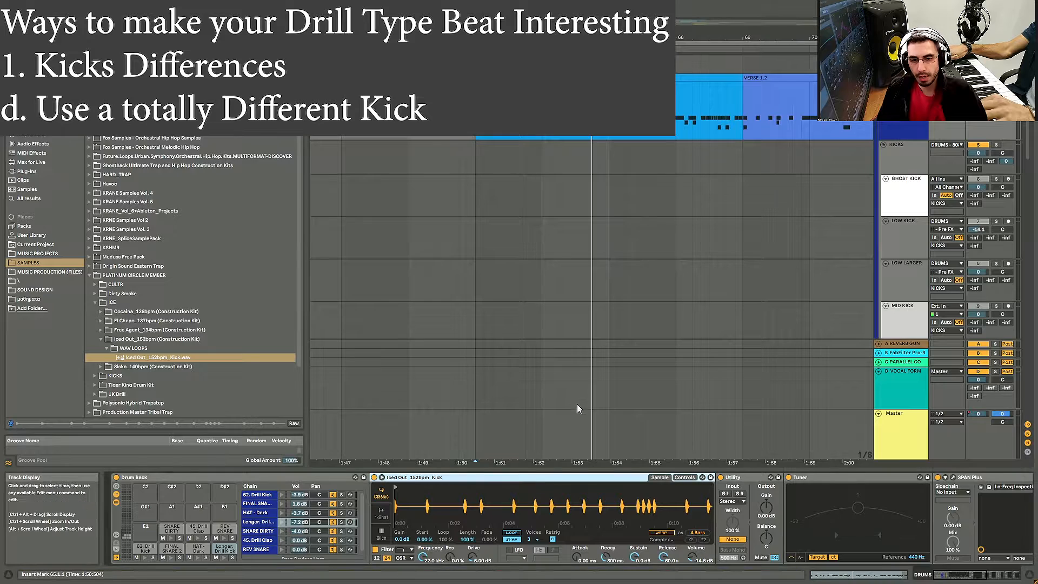
{"action": "left_click_drag", "start_coordinate": [545, 485], "coordinate": [569, 485]}
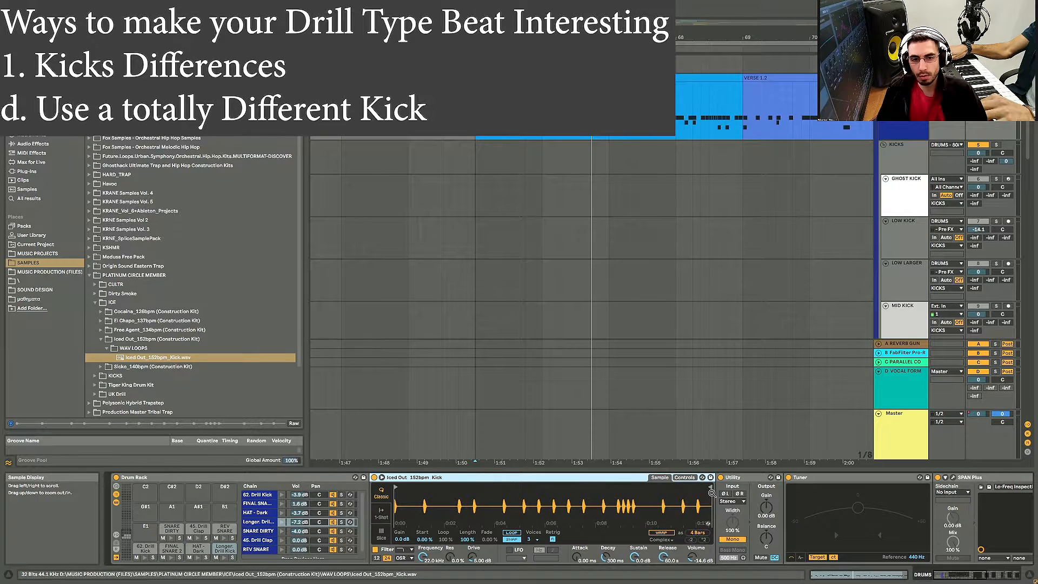
{"action": "mouse_move", "coordinate": [705, 488]}
{"action": "left_mouse_down"}
{"action": "mouse_move", "coordinate": [435, 506]}
{"action": "mouse_move", "coordinate": [397, 543]}
{"action": "left_mouse_up"}
{"action": "mouse_move", "coordinate": [399, 503]}
{"action": "left_mouse_down"}
{"action": "mouse_move", "coordinate": [414, 511]}
{"action": "mouse_move", "coordinate": [422, 500]}
{"action": "left_mouse_up"}
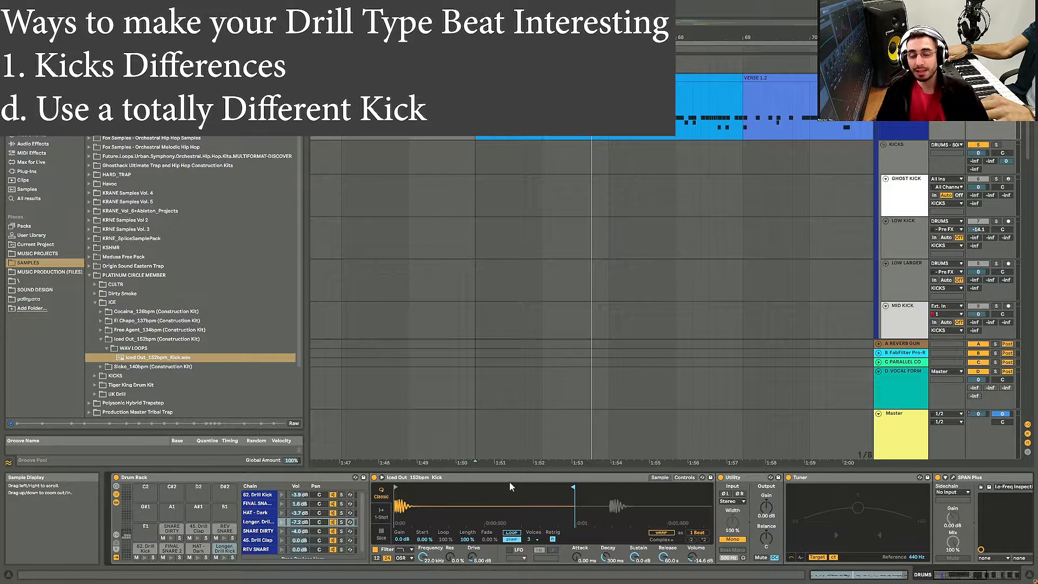
{"action": "left_click_drag", "start_coordinate": [484, 503], "coordinate": [512, 502]}
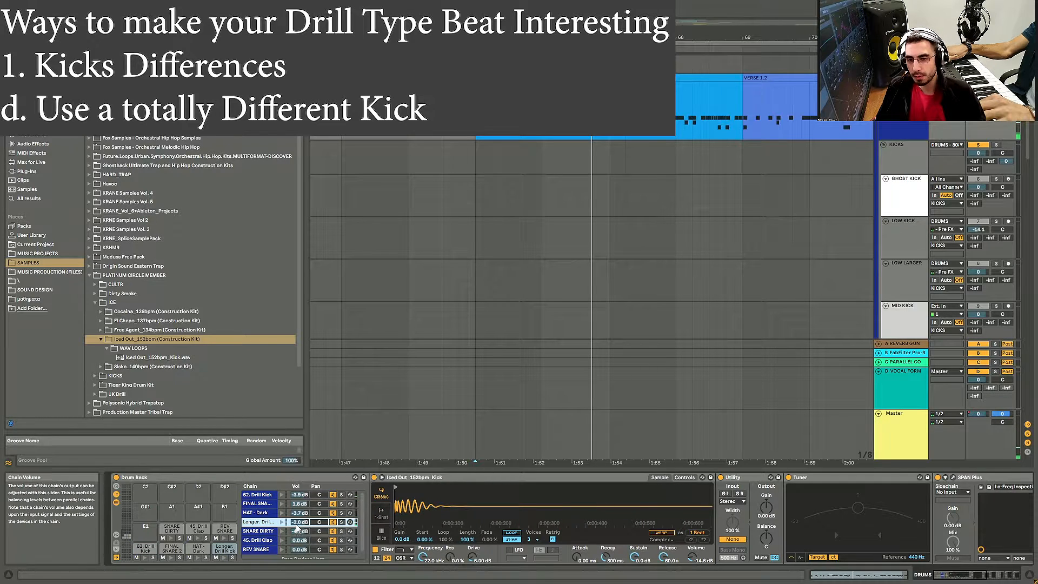
Step: Set the Longer Drill Kick chain volume to -3.4 dB
{"action": "left_click_drag", "start_coordinate": [299, 520], "coordinate": [299, 523]}
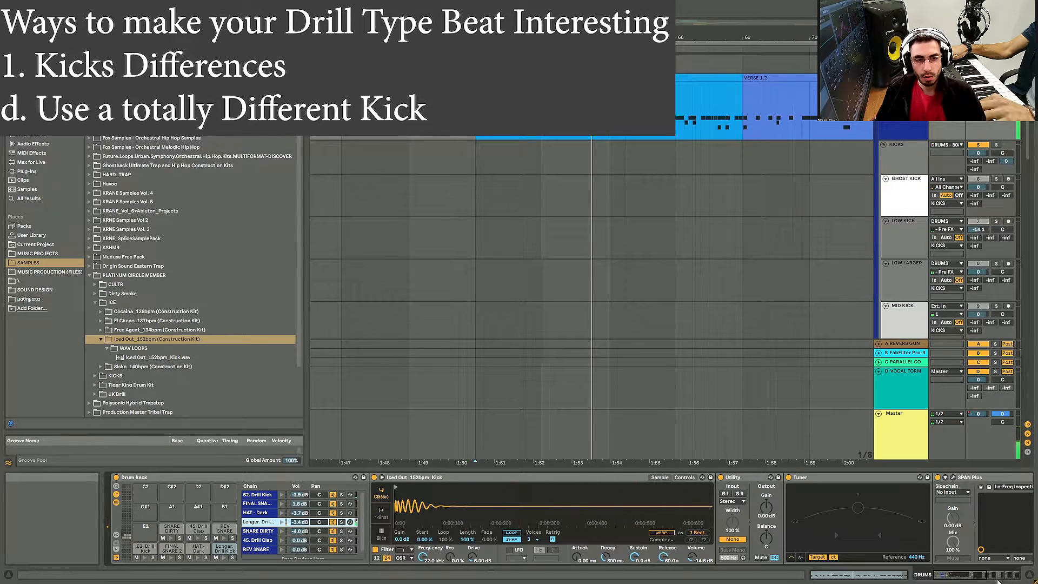
Step: Inspect the DRUMS track's effect chain, toggling Drum Buss and opening the Pro-Q 3 window
{"action": "left_click", "coordinate": [981, 580]}
{"action": "left_click_drag", "start_coordinate": [980, 581], "coordinate": [985, 580]}
{"action": "left_click", "coordinate": [799, 478]}
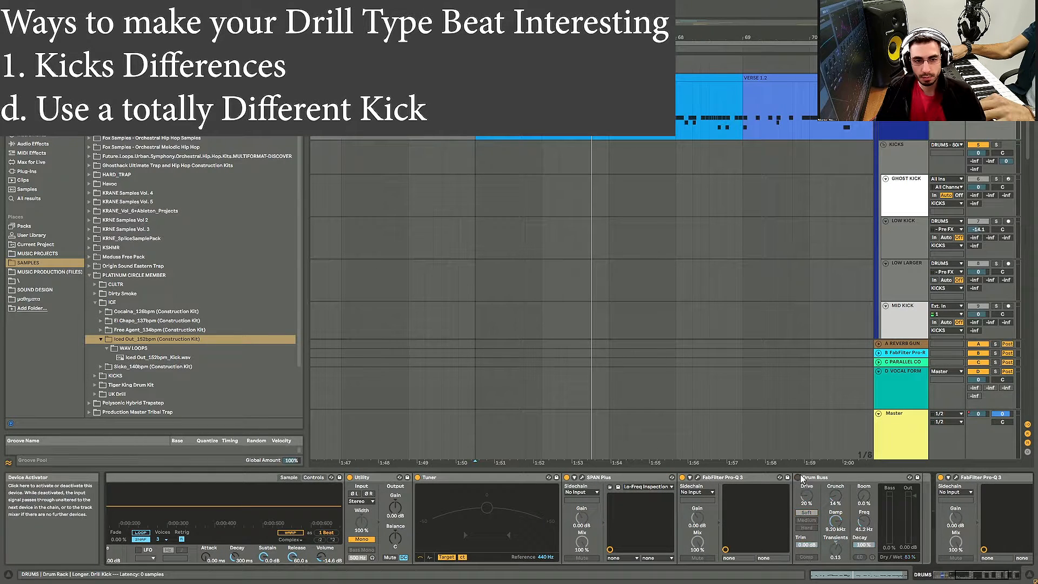
{"action": "left_click", "coordinate": [698, 477]}
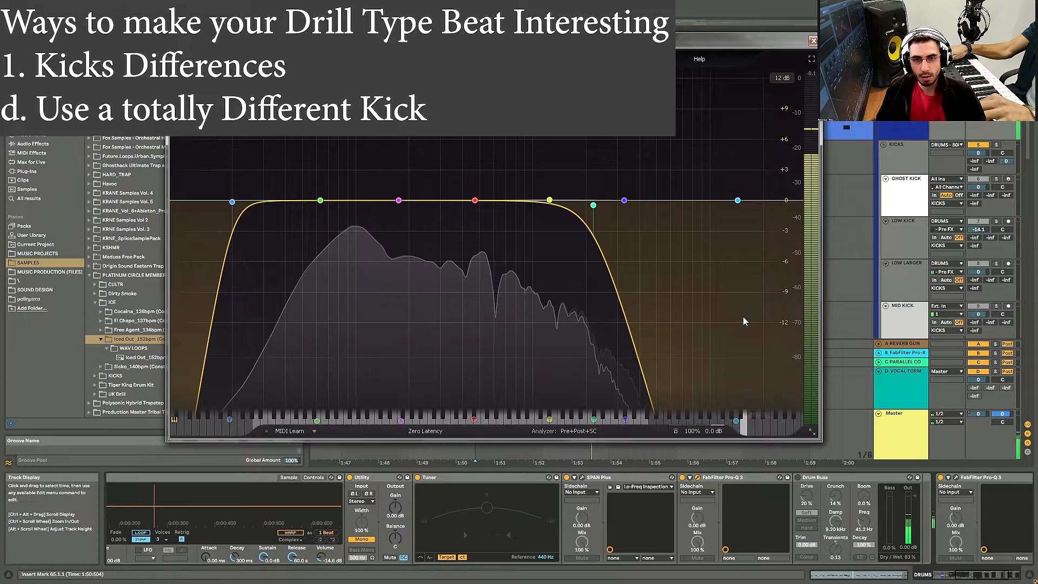
{"action": "left_click", "coordinate": [813, 42]}
{"action": "left_click", "coordinate": [682, 477]}
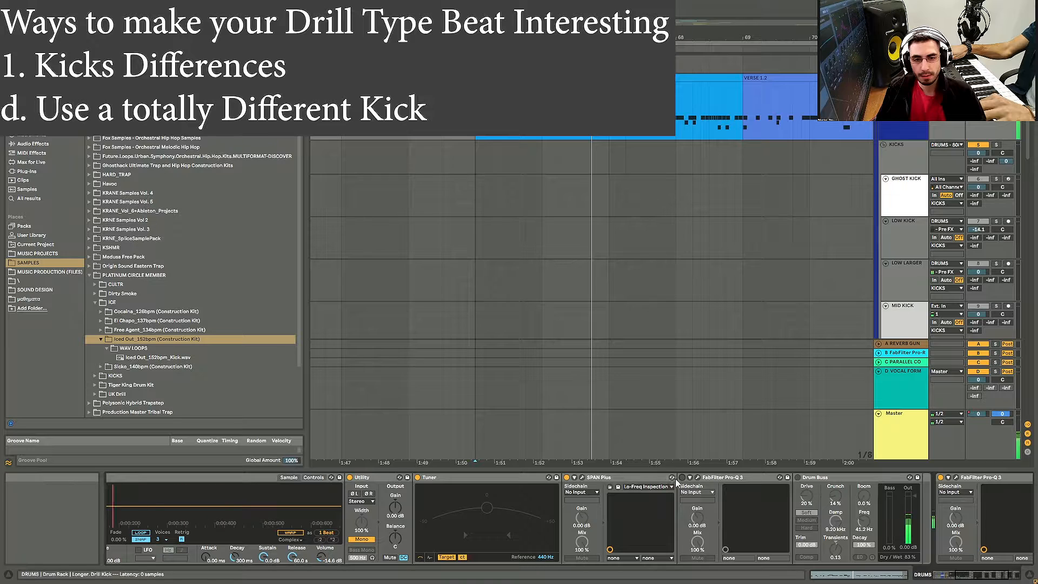
{"action": "left_click", "coordinate": [797, 477]}
{"action": "left_click", "coordinate": [960, 575]}
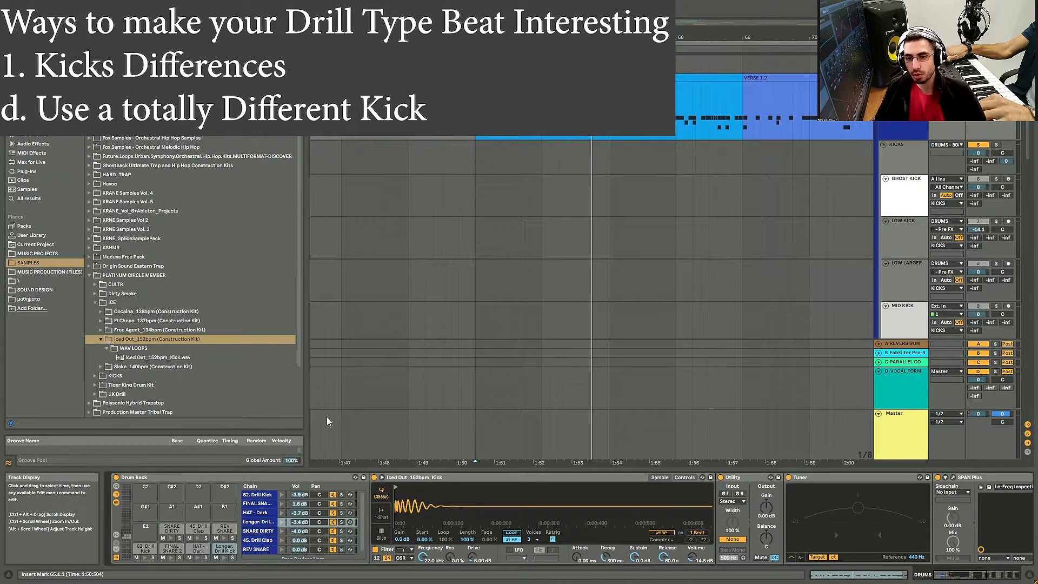
Step: Raise the Iced Out kick's filter drive to about 6.58 dB in the sampler controls
{"action": "left_click_drag", "start_coordinate": [437, 505], "coordinate": [437, 518]}
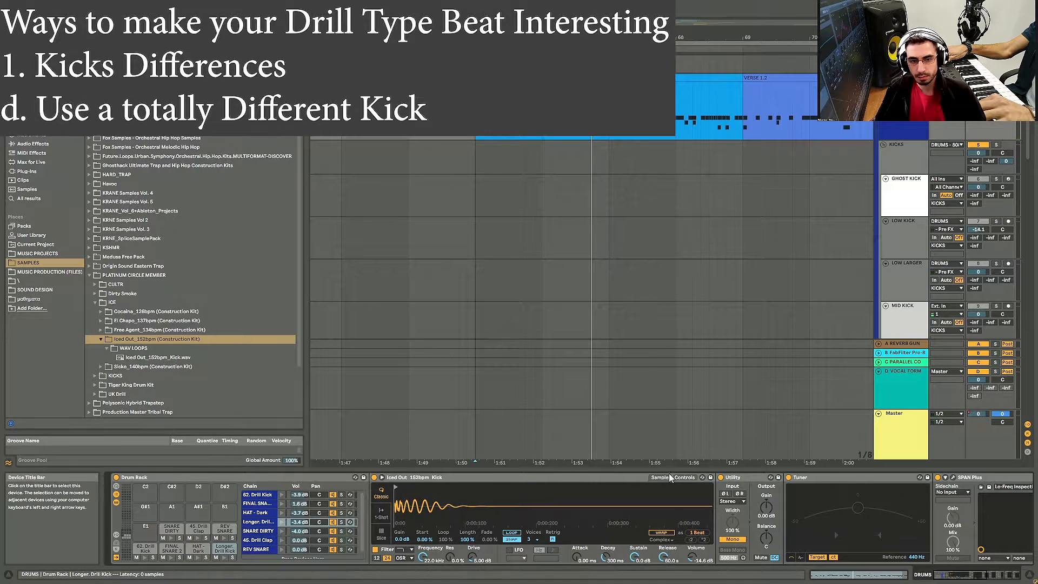
{"action": "left_click", "coordinate": [634, 477]}
{"action": "left_click", "coordinate": [685, 477]}
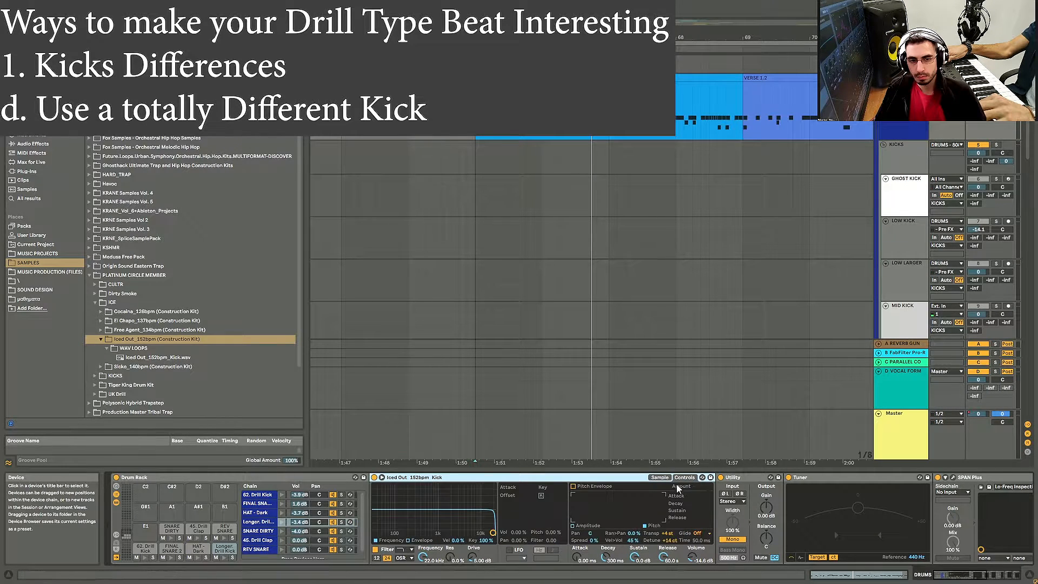
{"action": "left_click_drag", "start_coordinate": [473, 557], "coordinate": [473, 546]}
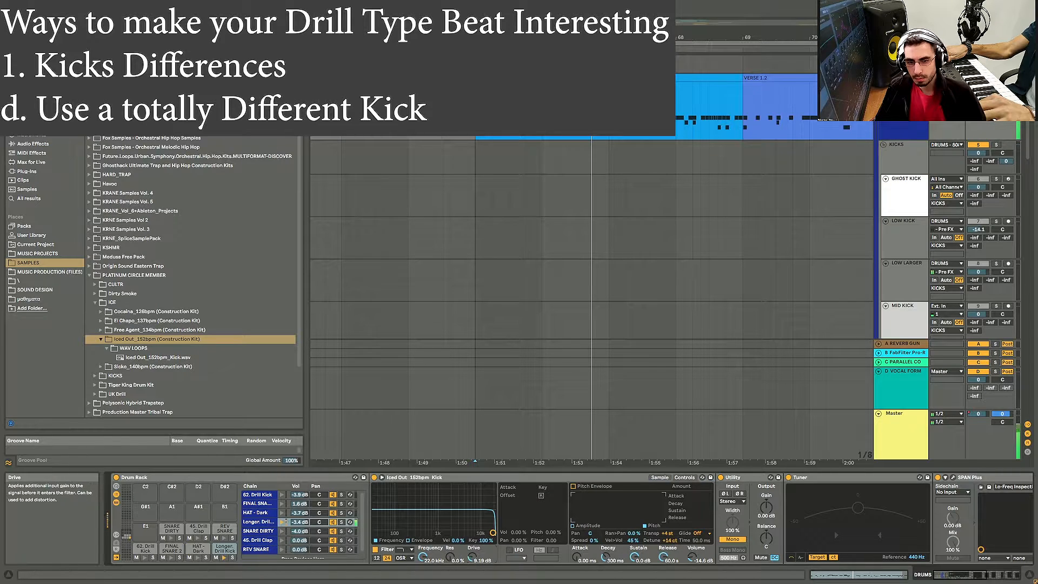
Step: Switch the kick's filter circuit to PRD and open the SPAN Plus spectrum analyzer
{"action": "left_click", "coordinate": [405, 558]}
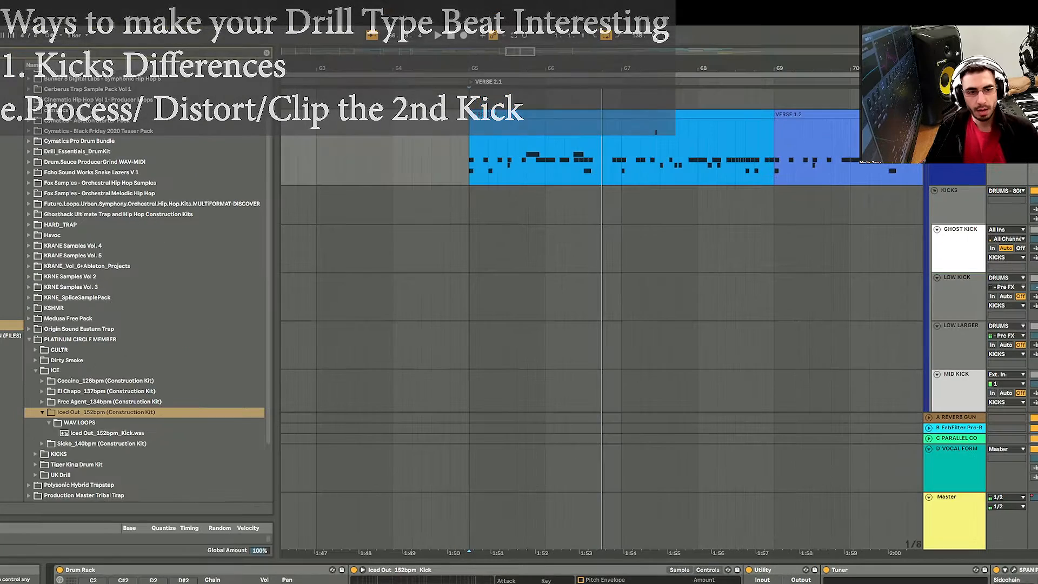
{"action": "left_click", "coordinate": [953, 478]}
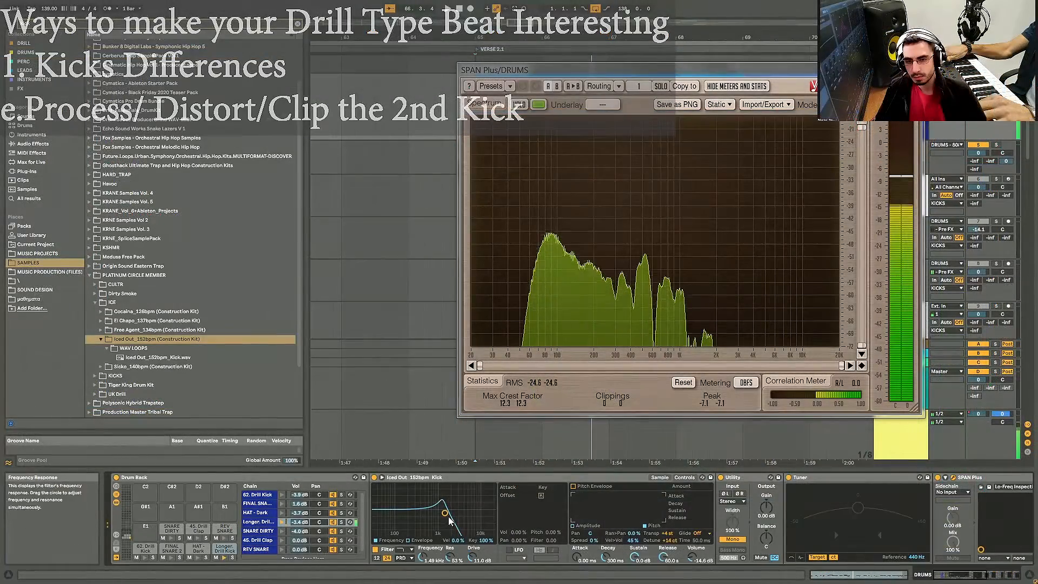
Step: Nudge the Iced Out kick's filter cutoff slightly and select the FINAL SNARE pad in the Drum Rack
{"action": "left_click_drag", "start_coordinate": [445, 513], "coordinate": [449, 514]}
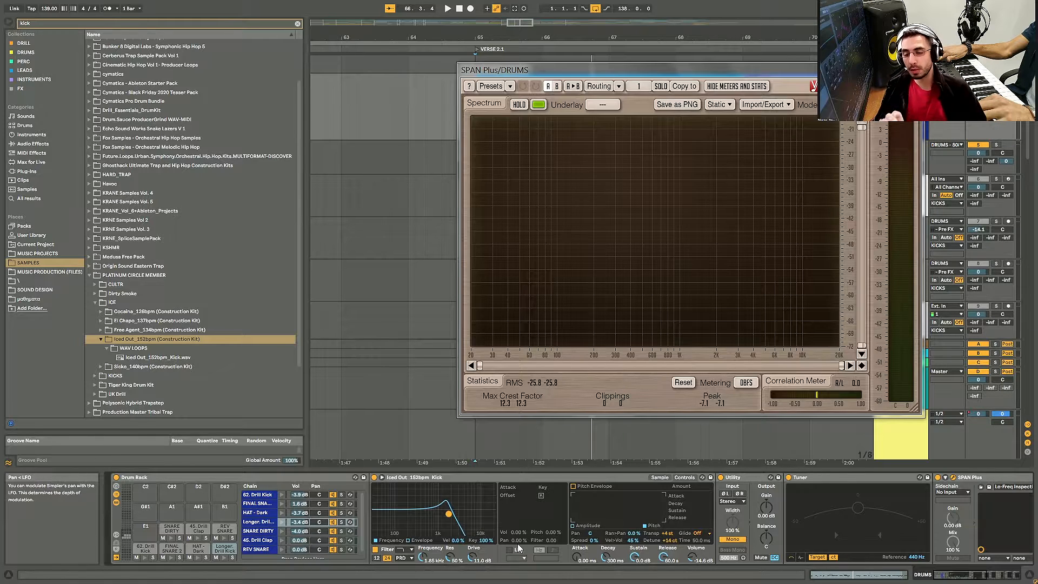
{"action": "left_click", "coordinate": [170, 549]}
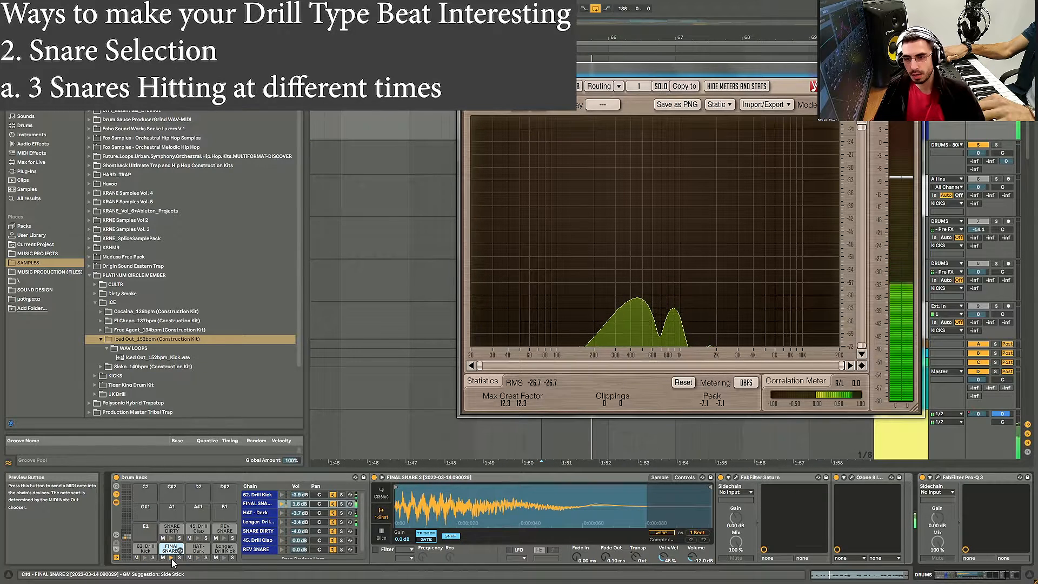
{"action": "left_click_drag", "start_coordinate": [660, 71], "coordinate": [740, 267]}
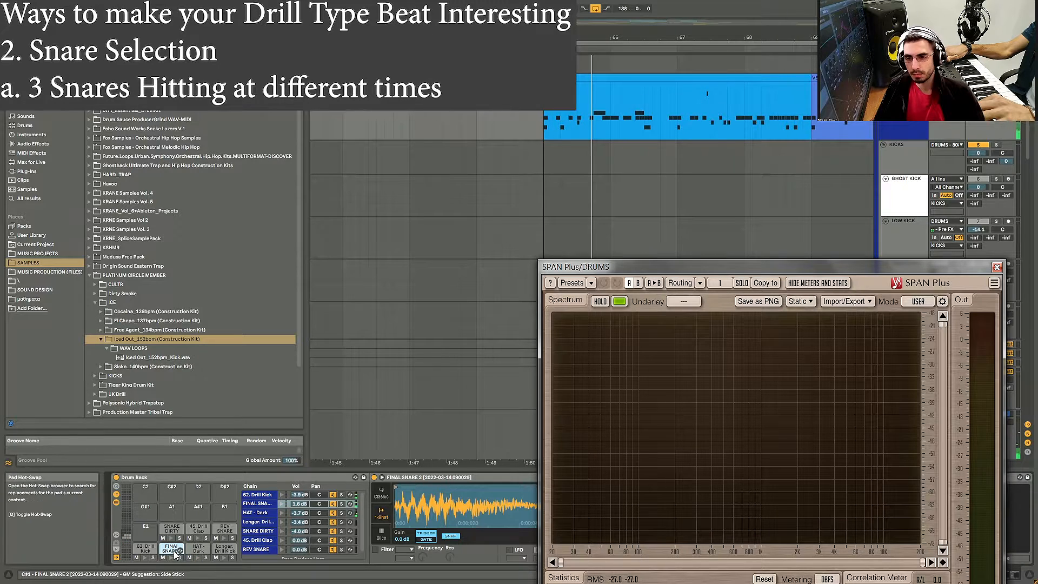
Step: Audition the HAT - Dark and Longer Drill Kick pads and play back the arrangement around the verse
{"action": "left_click", "coordinate": [202, 558]}
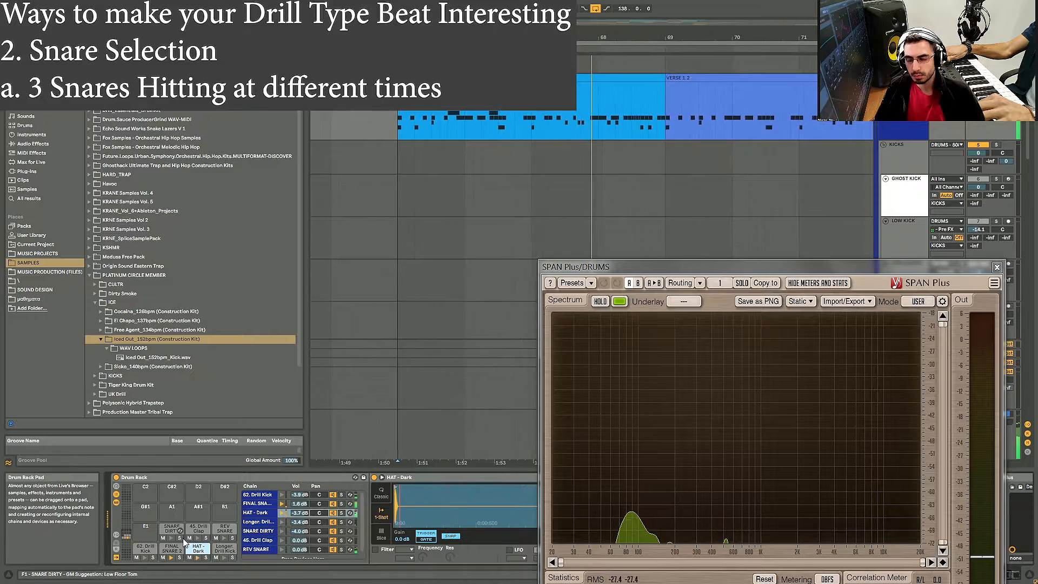
{"action": "left_click", "coordinate": [231, 550]}
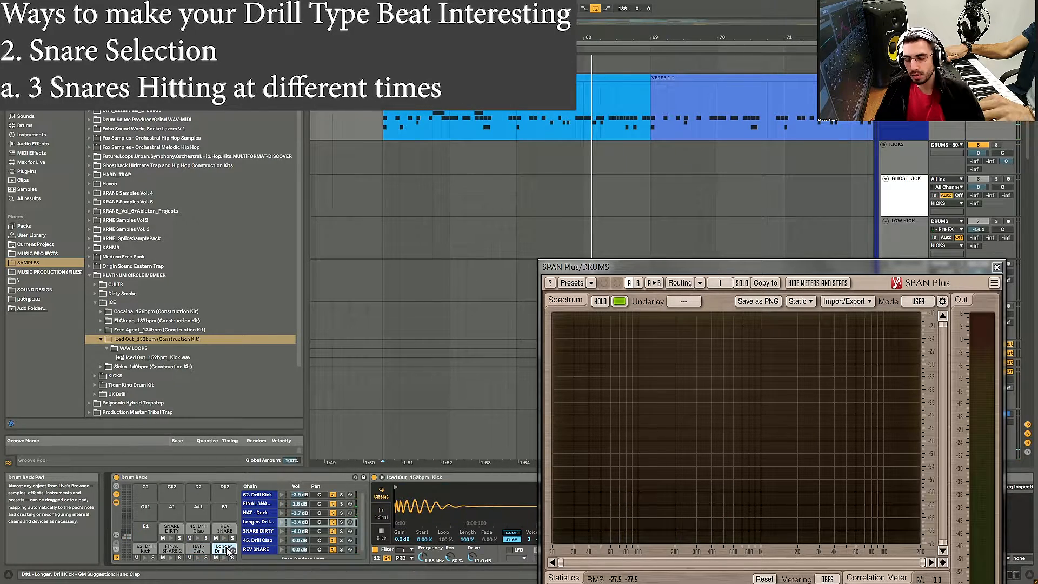
{"action": "key", "text": "space"}
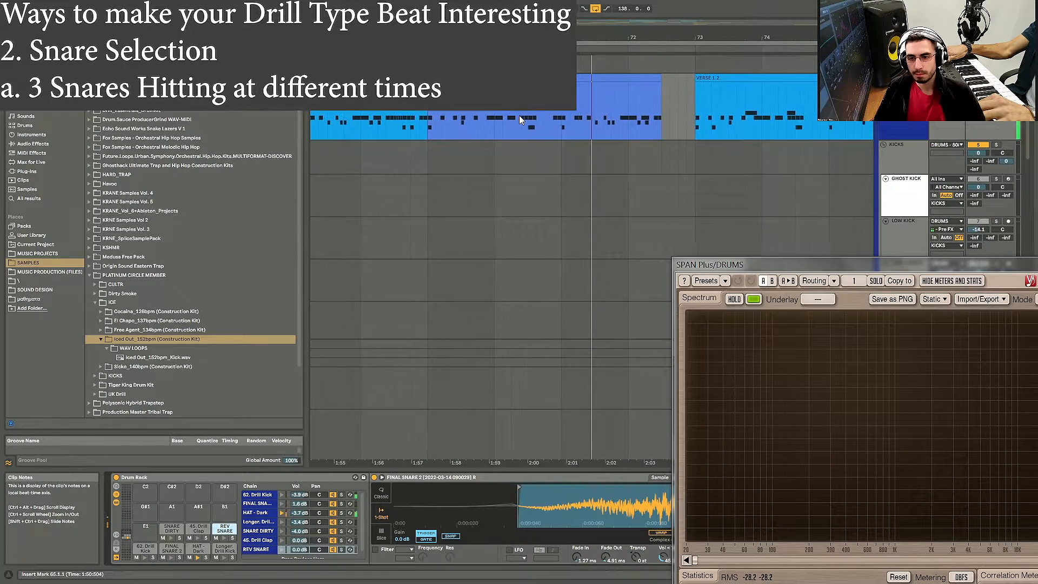
{"action": "scroll", "coordinate": [543, 123], "scroll_direction": "down", "scroll_amount": 10}
{"action": "left_click", "coordinate": [391, 111]}
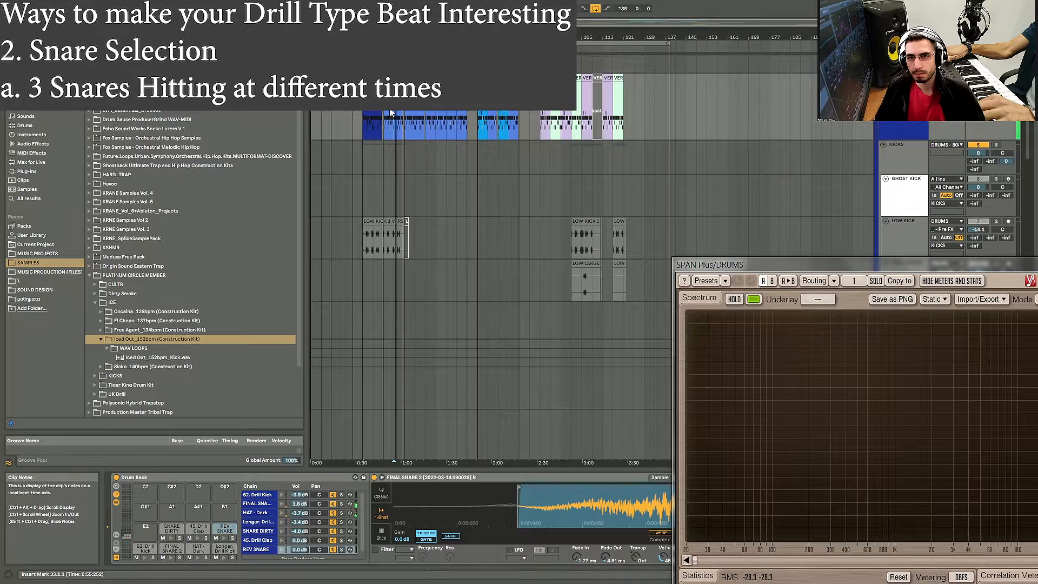
{"action": "key", "text": "space"}
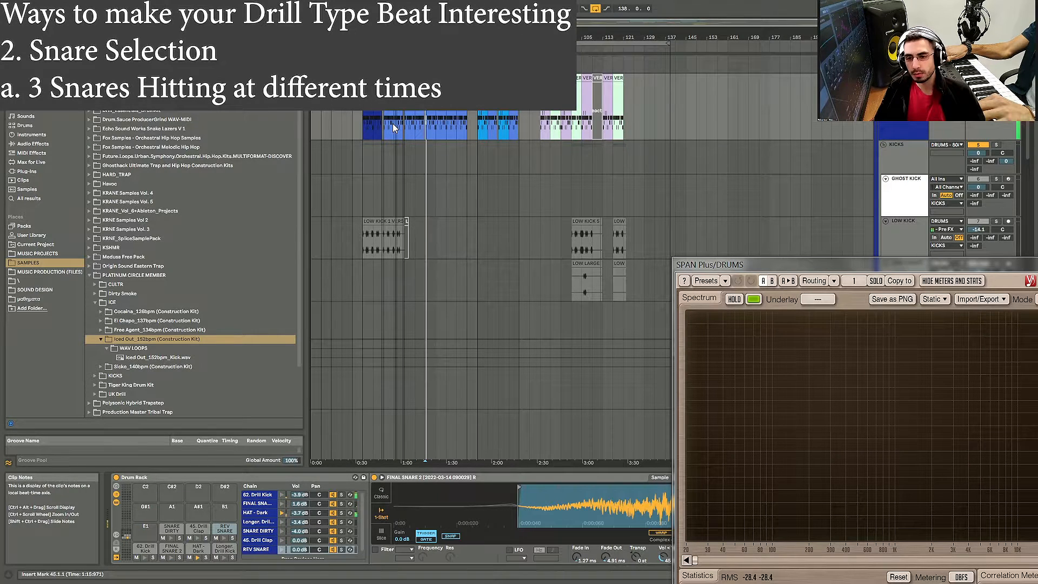
{"action": "key", "text": "space"}
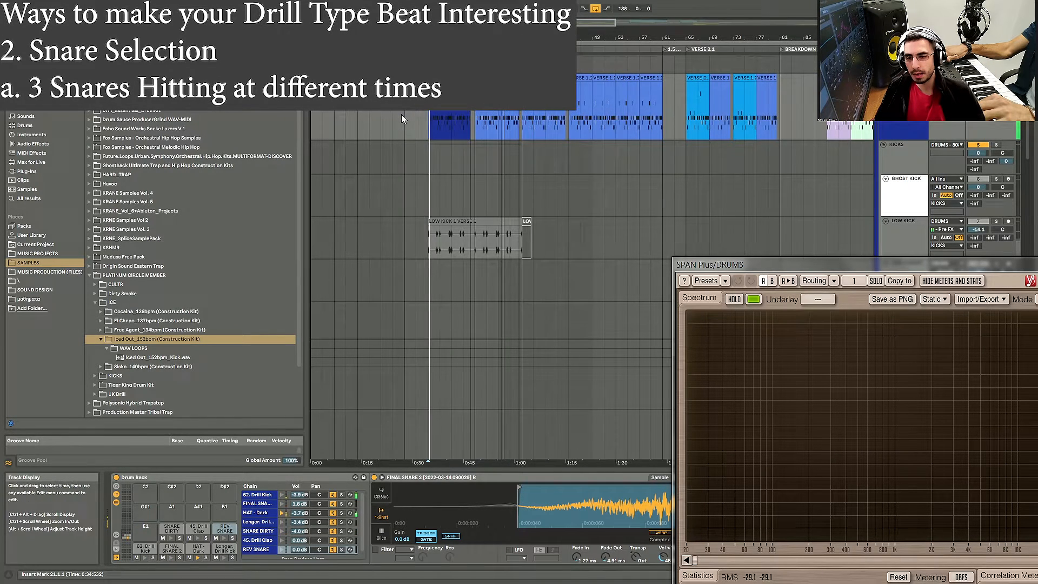
{"action": "scroll", "coordinate": [404, 118], "scroll_direction": "up", "scroll_amount": 6}
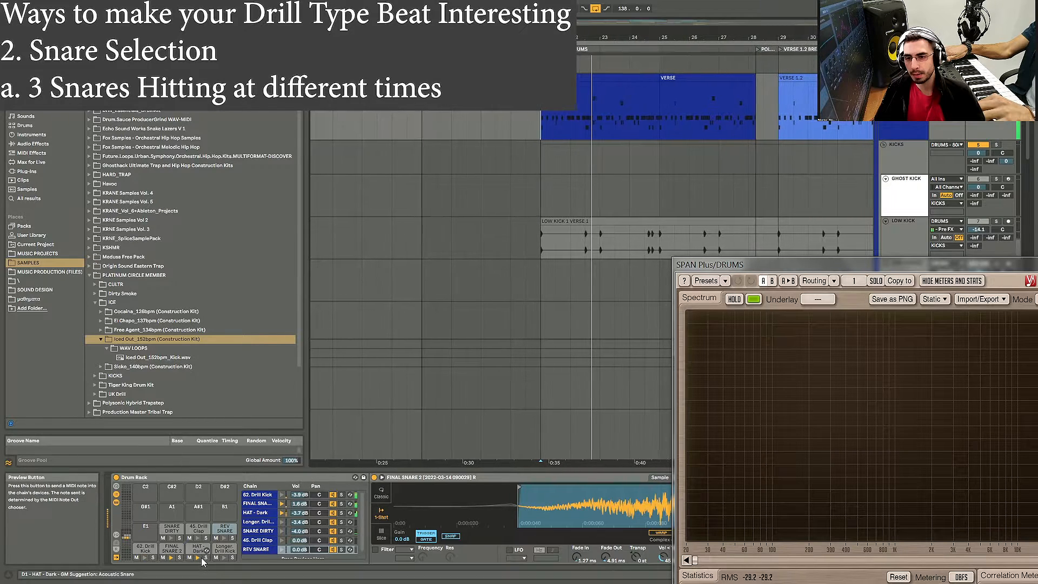
{"action": "key", "text": "space"}
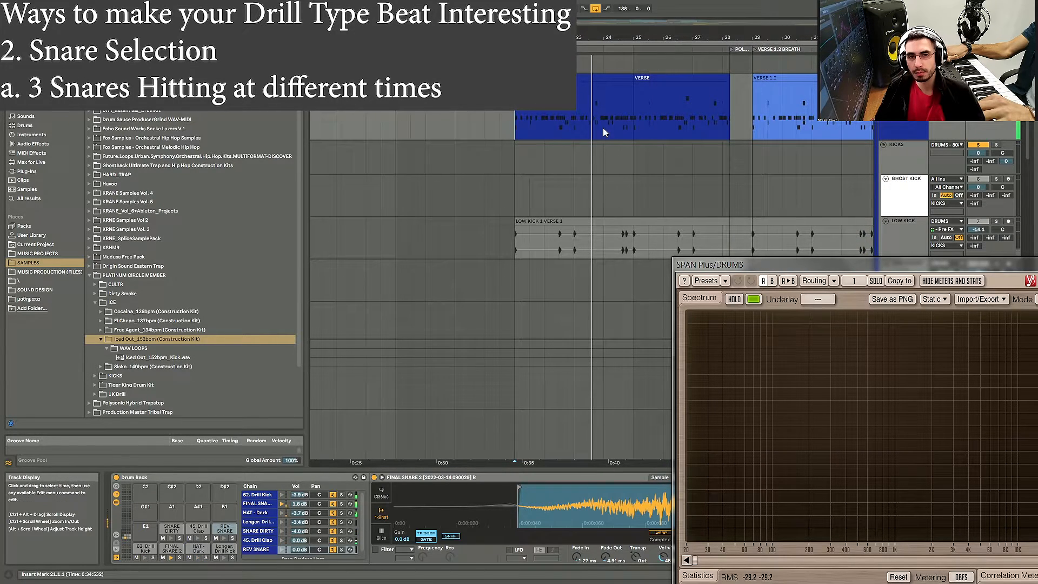
Step: Open the VERSE drum clip and examine the FINAL SNARE, SNARE DIRTY and 45. Drill Clap note rows during playback
{"action": "left_click", "coordinate": [585, 81]}
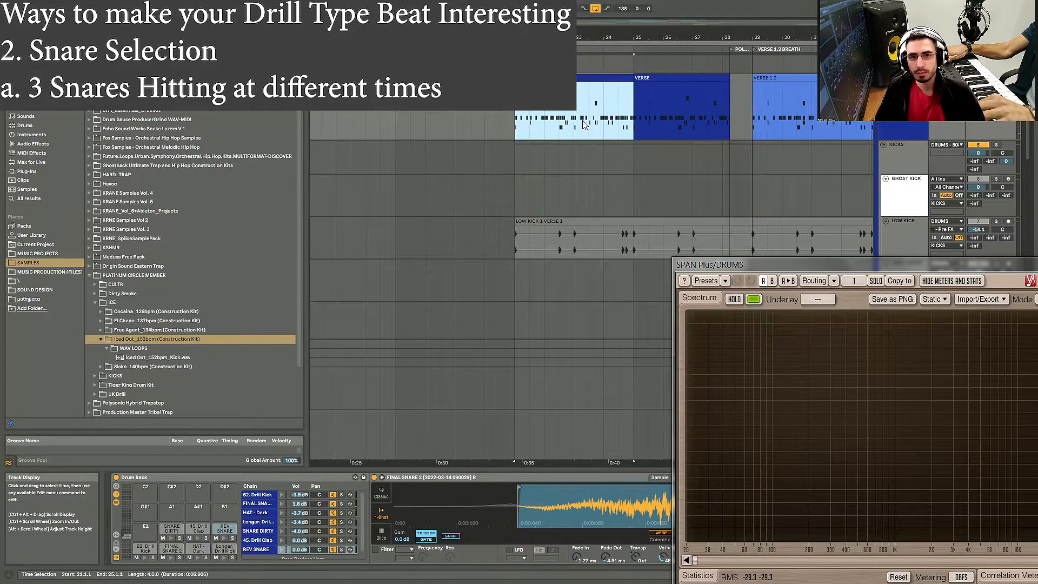
{"action": "double_click", "coordinate": [582, 79]}
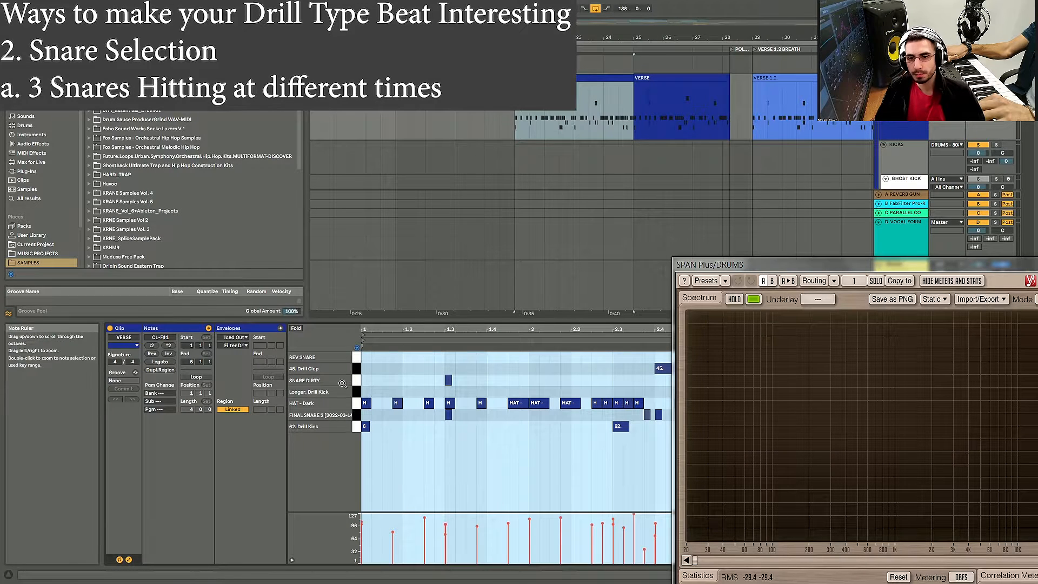
{"action": "left_click", "coordinate": [355, 414]}
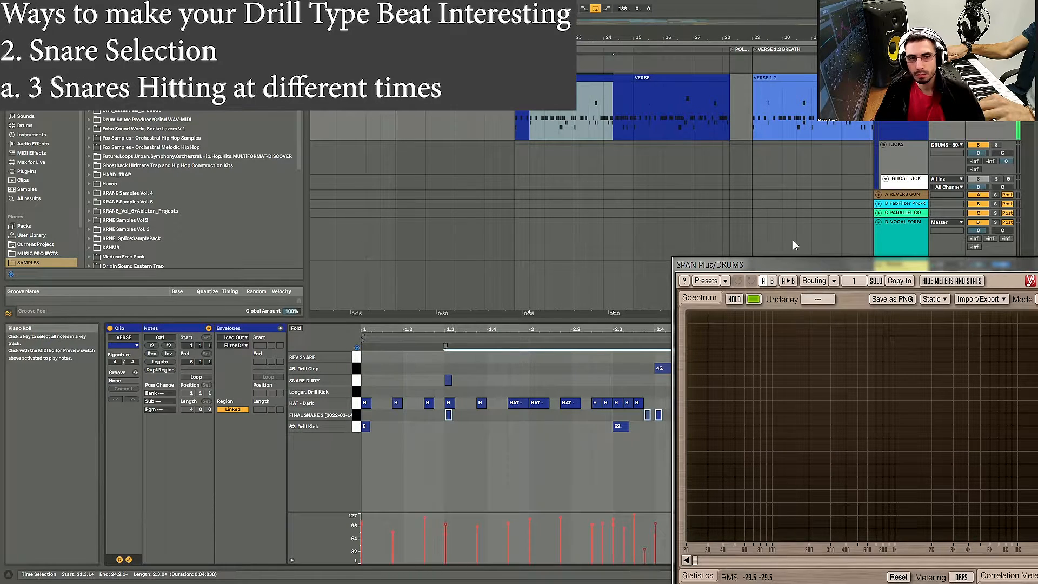
{"action": "left_click_drag", "start_coordinate": [783, 261], "coordinate": [962, 488]}
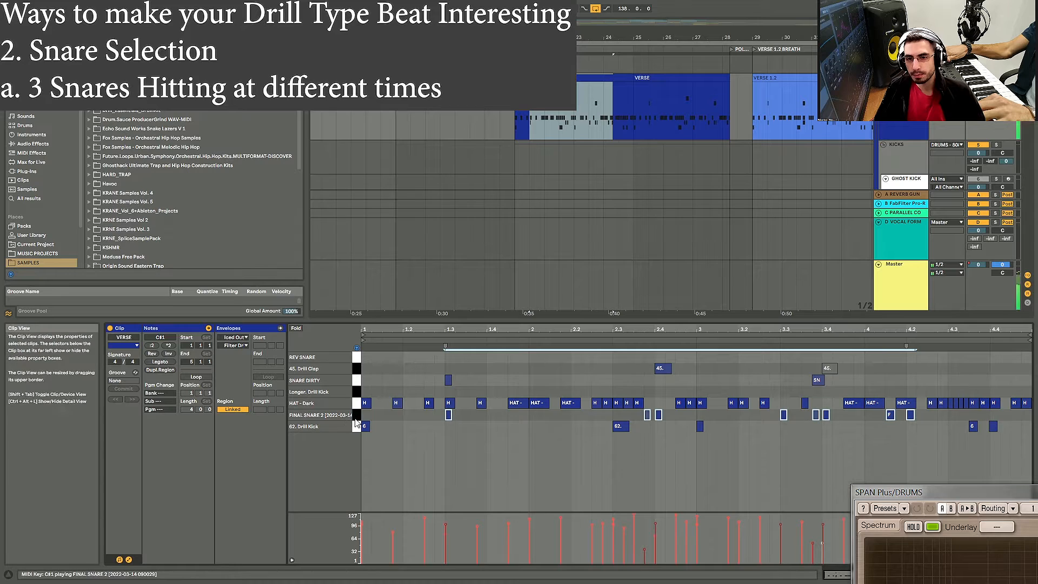
{"action": "left_click", "coordinate": [356, 381]}
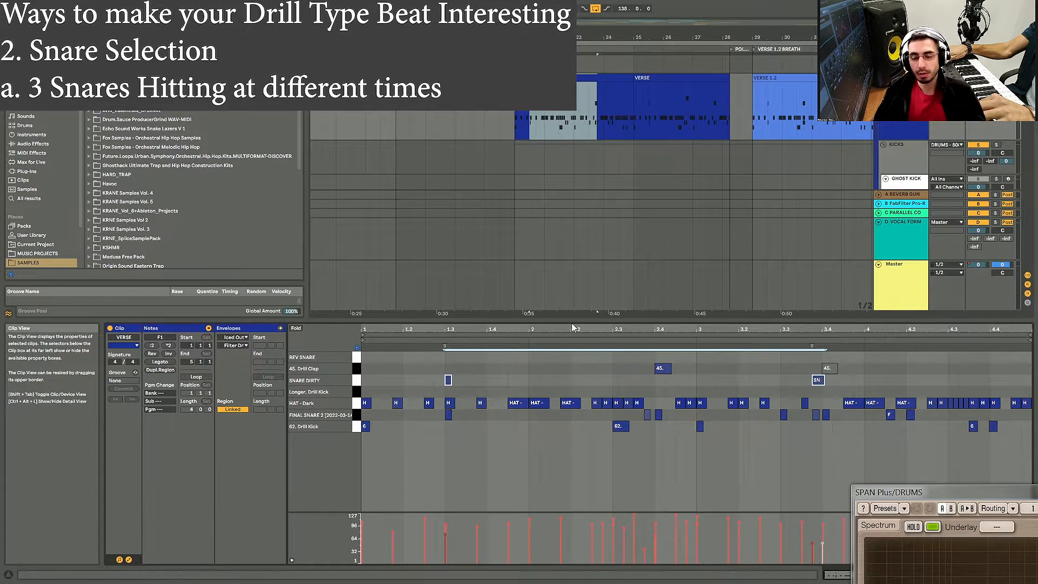
{"action": "key", "text": "space"}
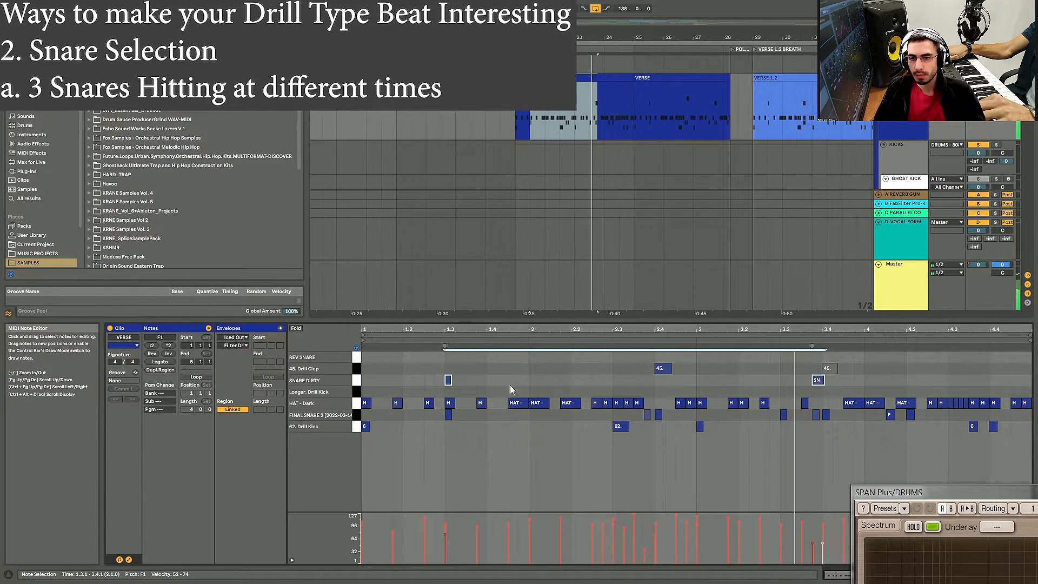
{"action": "left_click", "coordinate": [356, 369]}
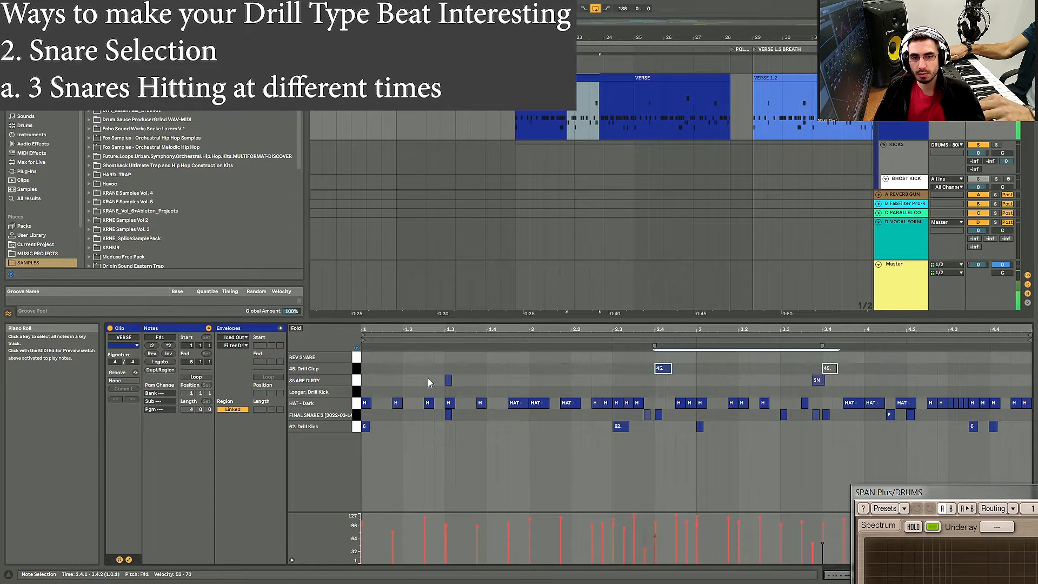
{"action": "left_click", "coordinate": [654, 384]}
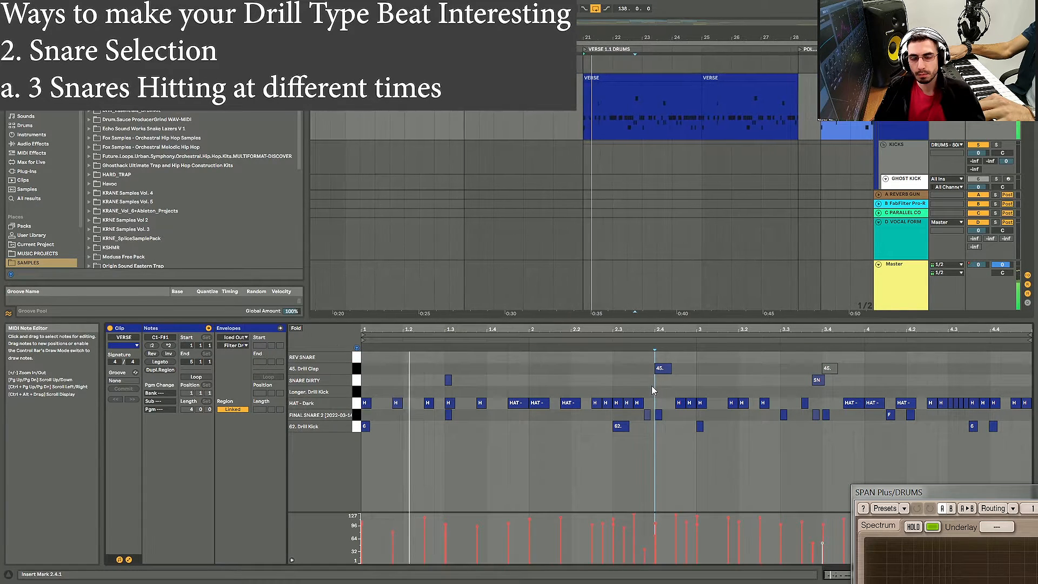
{"action": "key", "text": "space"}
{"action": "key", "text": "space"}
{"action": "key", "text": "space"}
{"action": "key", "text": "space"}
{"action": "key", "text": "space"}
{"action": "key", "text": "space"}
{"action": "key", "text": "space"}
{"action": "key", "text": "space"}
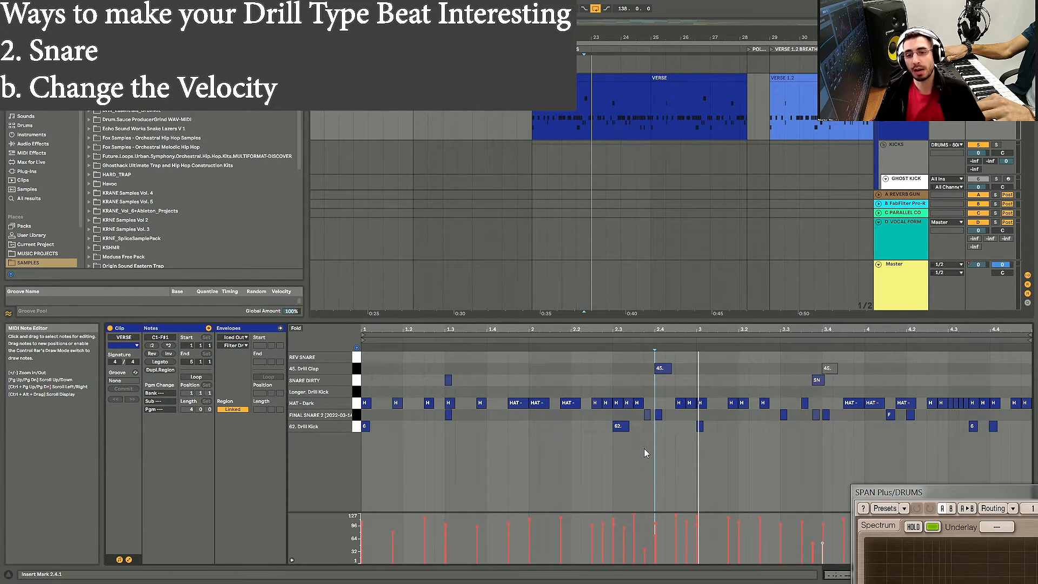
Step: Toggle mutes on the SNARE DIRTY and 45. Drill Clap pads during playback to compare the snares
{"action": "left_click", "coordinate": [356, 381]}
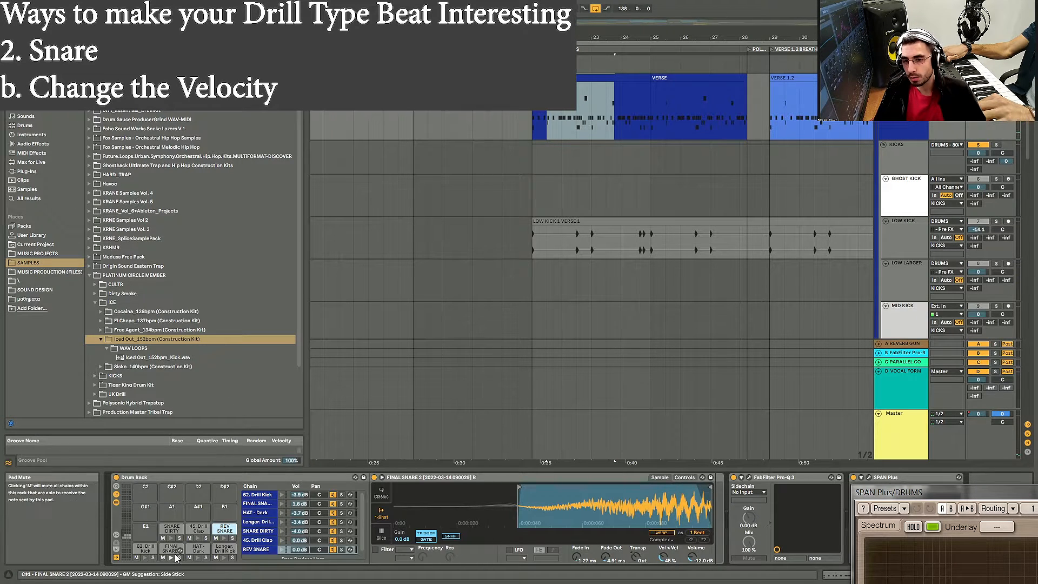
{"action": "left_click", "coordinate": [164, 540]}
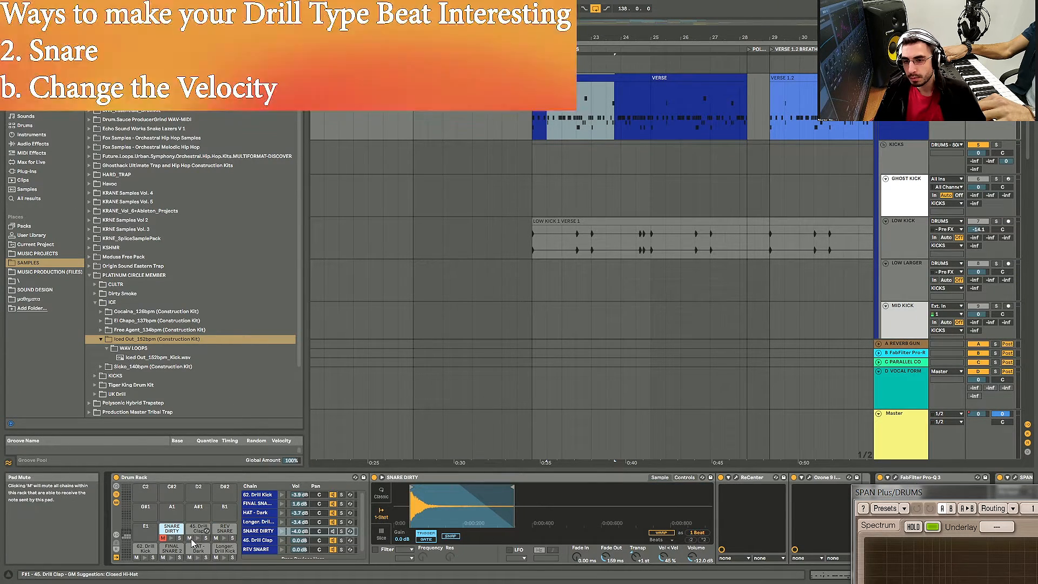
{"action": "left_click", "coordinate": [190, 538]}
{"action": "key", "text": "space"}
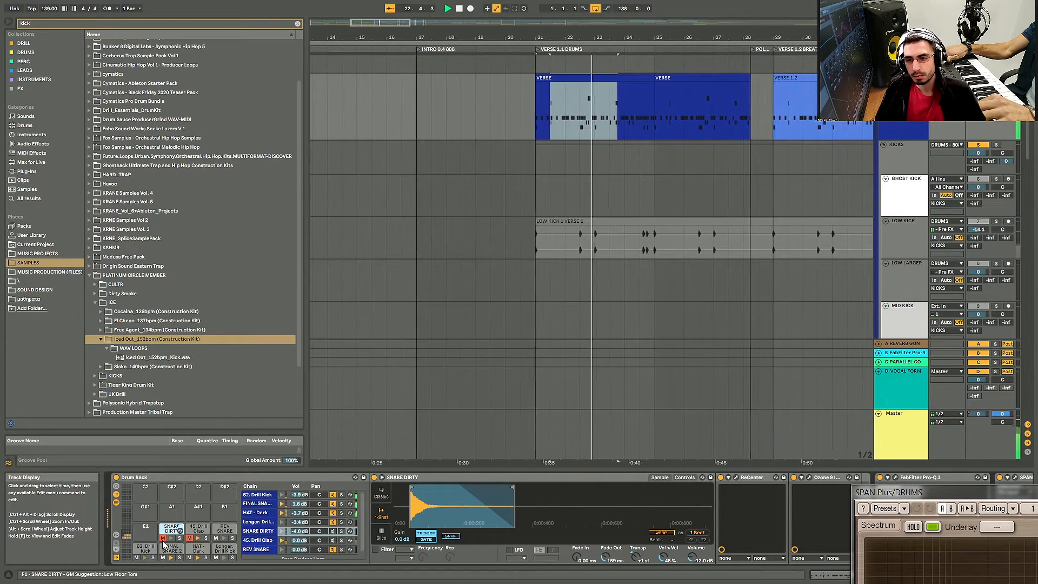
{"action": "left_click", "coordinate": [190, 538]}
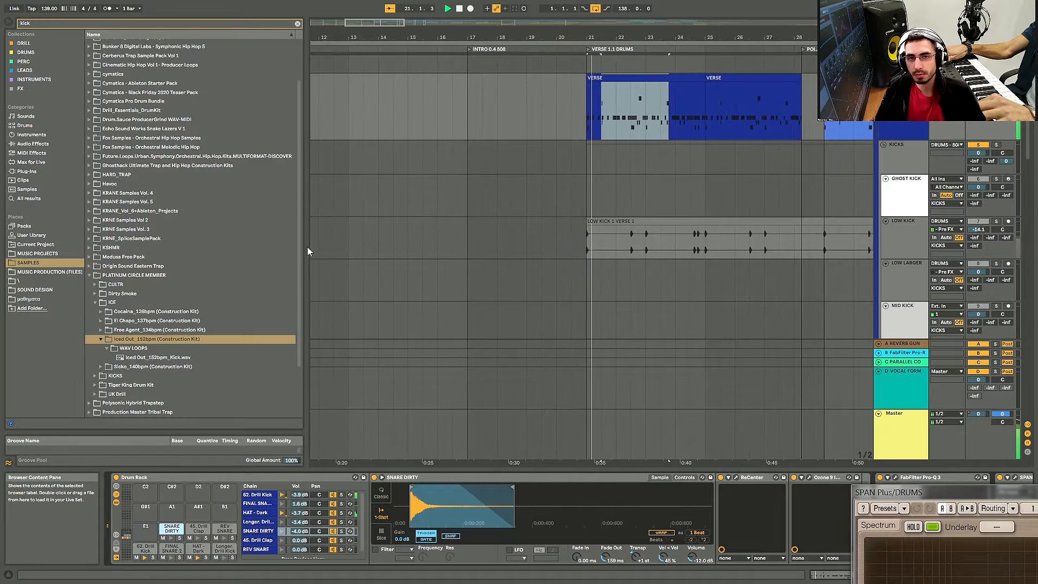